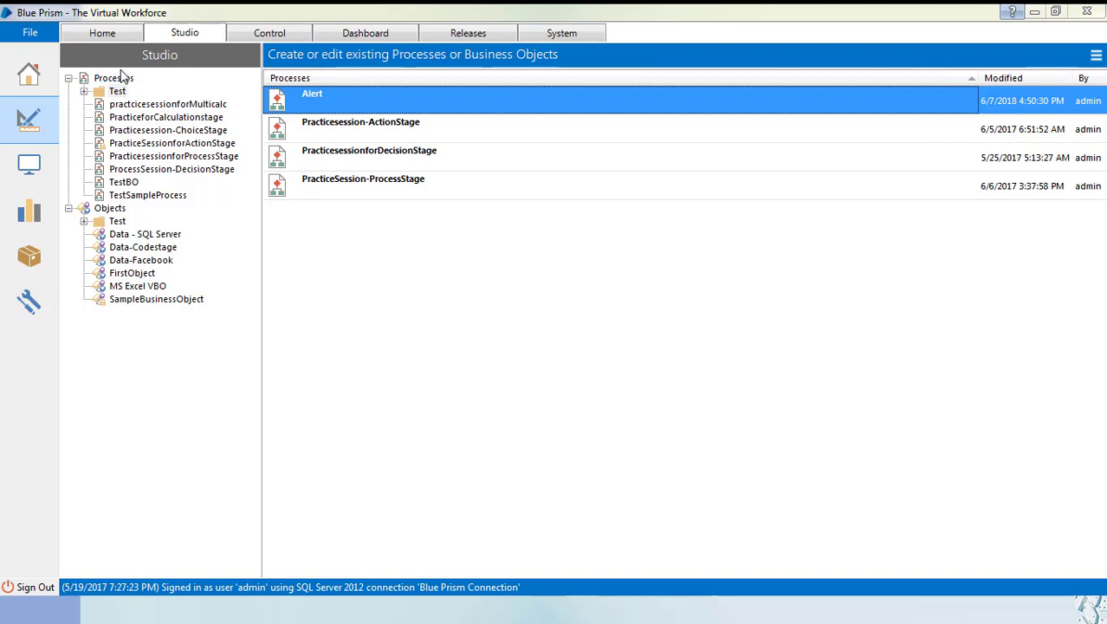
- Create a new process named TestAlertStage with the description TestAlertStage
{"action": "right_click", "coordinate": [117, 82]}
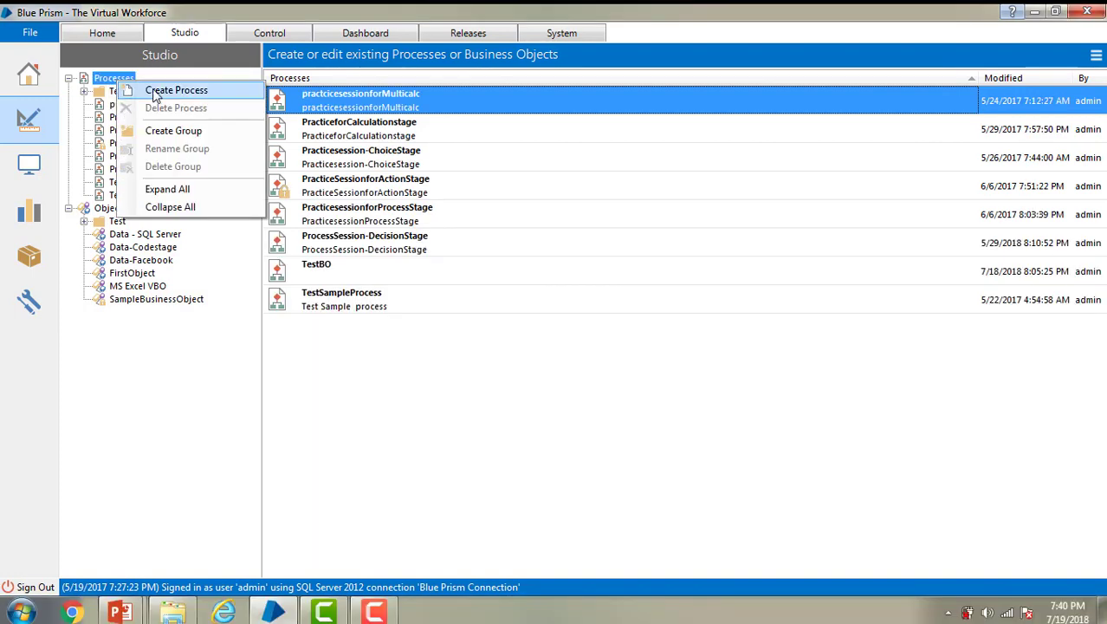
{"action": "left_click", "coordinate": [155, 93]}
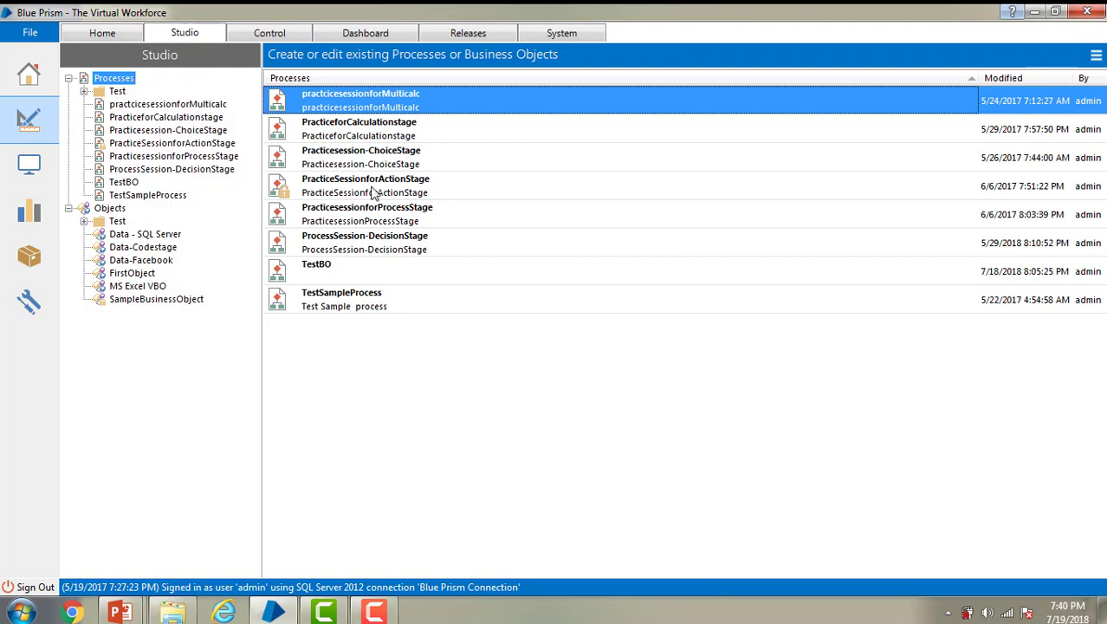
{"action": "type", "text": "TestAle"}
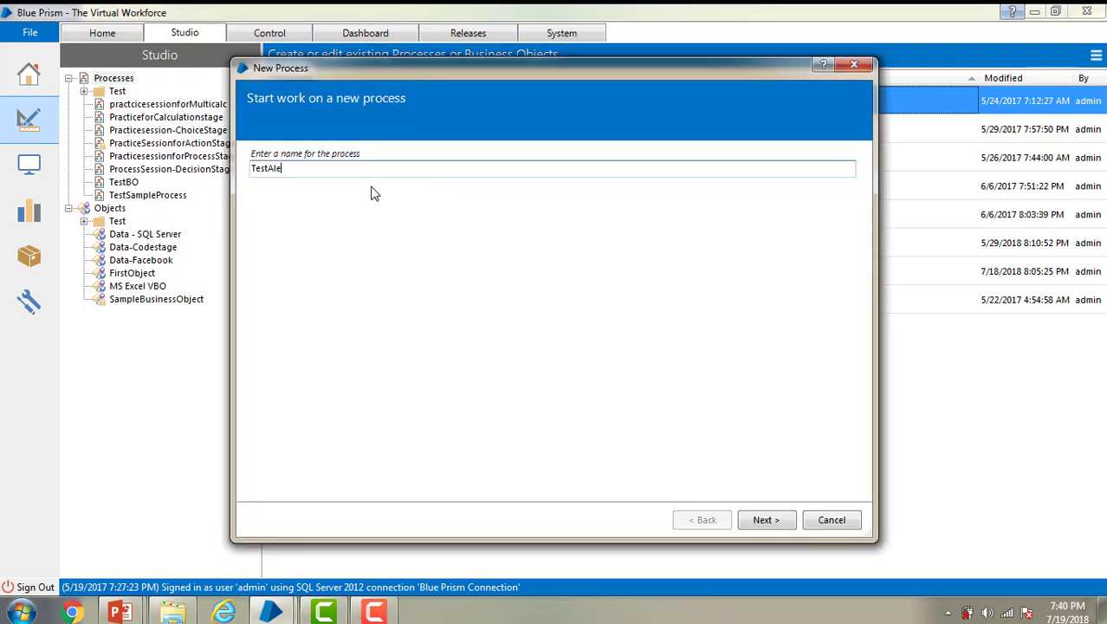
{"action": "type", "text": "rtStage"}
{"action": "left_click", "coordinate": [766, 521]}
{"action": "type", "text": "TestAlertStage"}
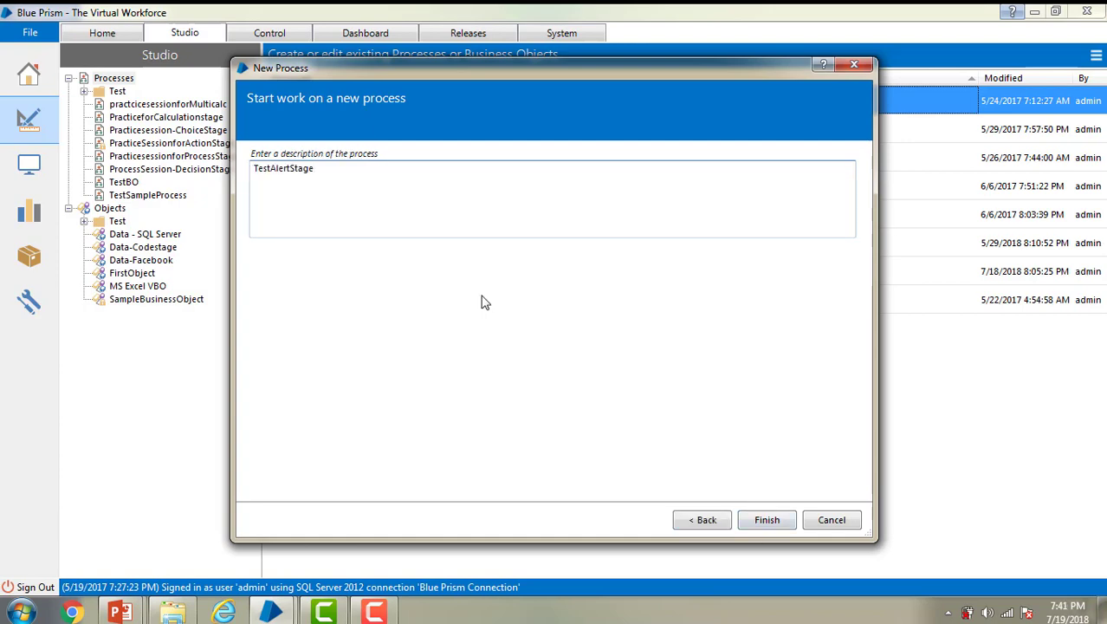
{"action": "left_click", "coordinate": [767, 522]}
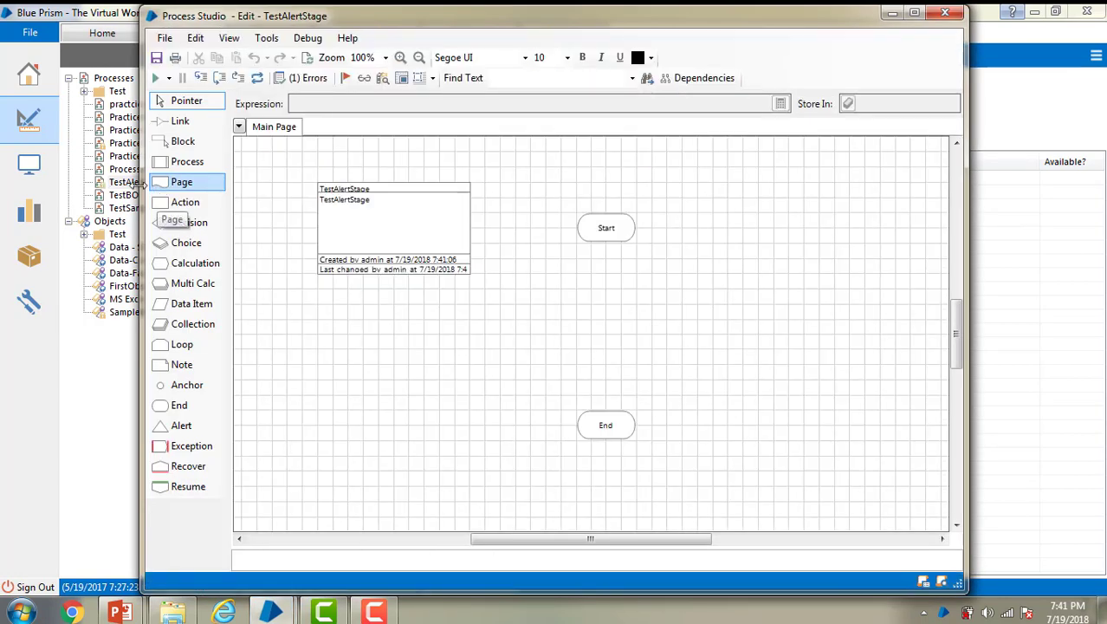
- Add an Alert stage just above End and a Calculation stage below Start on the Main Page
{"action": "left_click", "coordinate": [914, 13]}
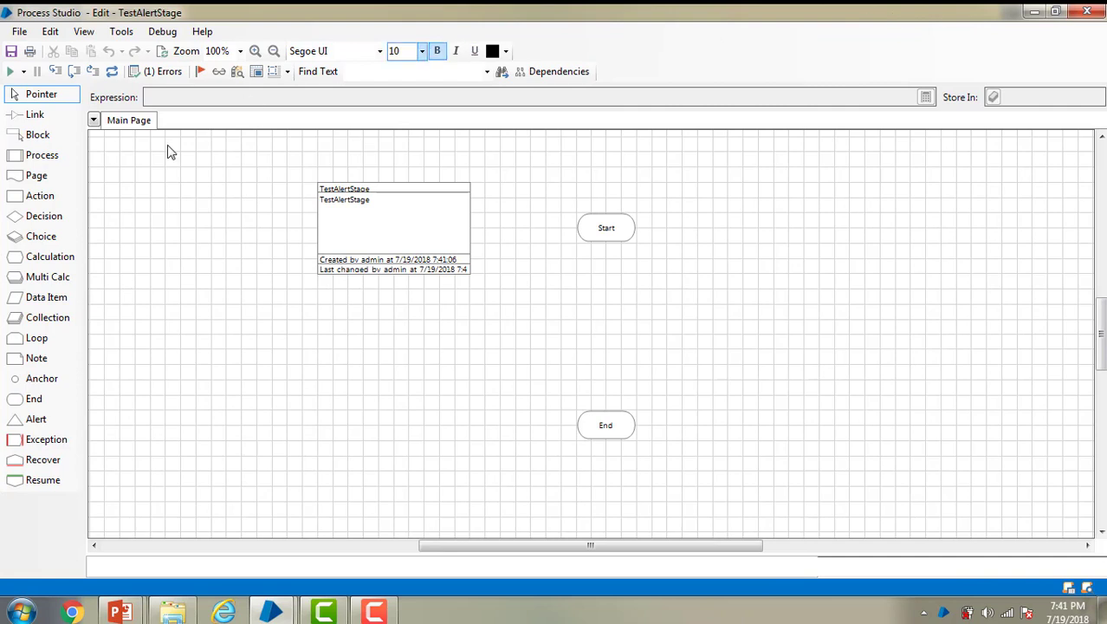
{"action": "left_click_drag", "start_coordinate": [42, 423], "coordinate": [485, 411]}
{"action": "left_click_drag", "start_coordinate": [633, 364], "coordinate": [606, 326]}
{"action": "left_click_drag", "start_coordinate": [606, 366], "coordinate": [606, 367]}
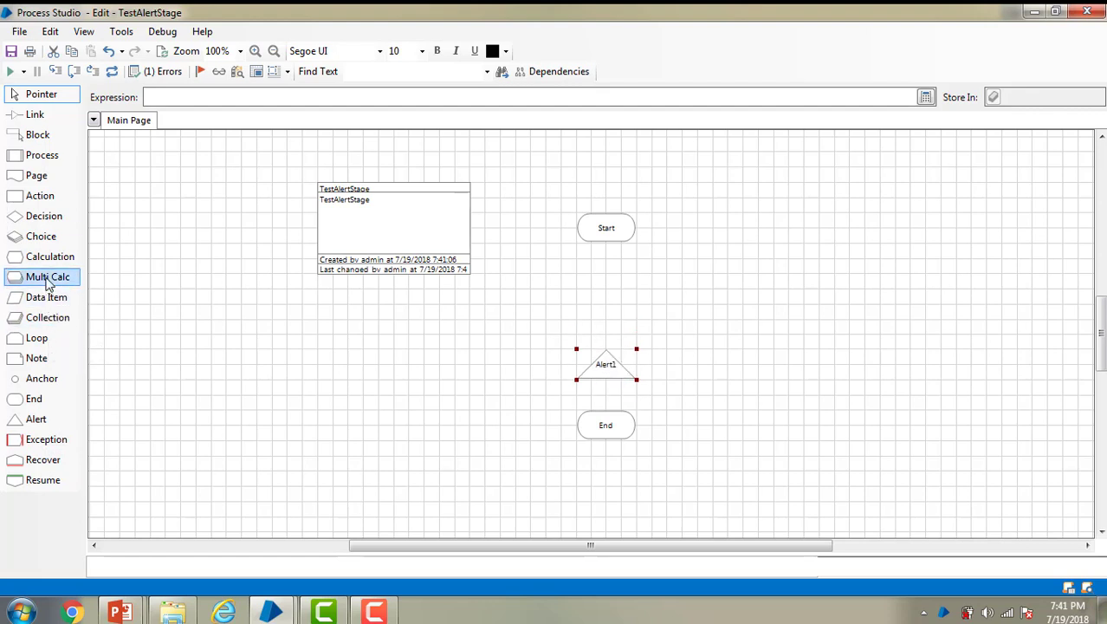
{"action": "left_click_drag", "start_coordinate": [50, 257], "coordinate": [602, 295]}
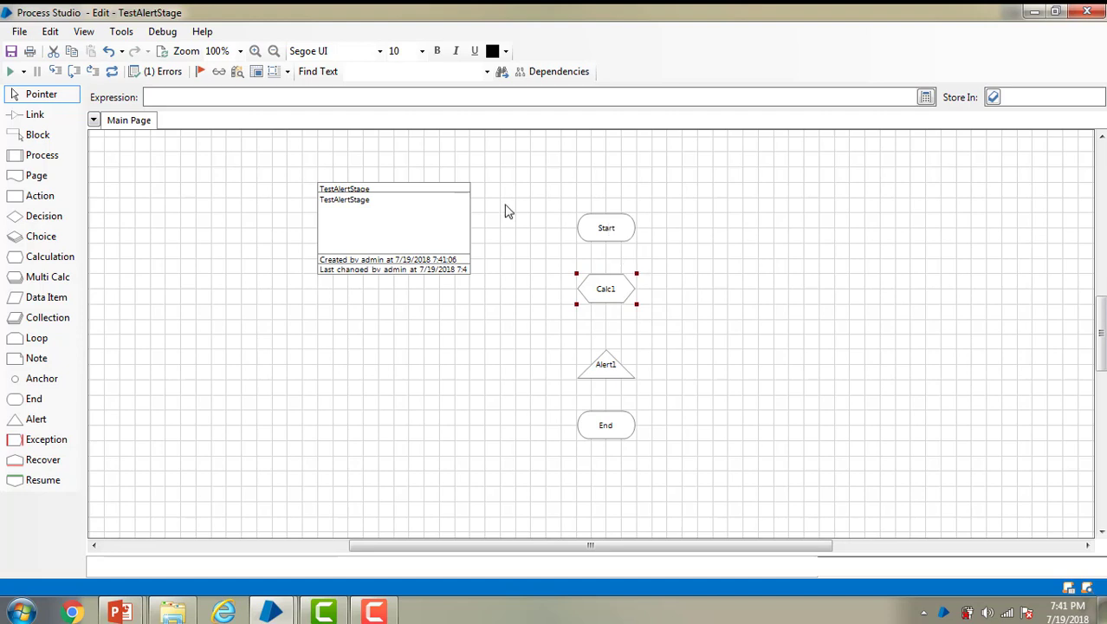
- Add two Number data items named x and y from the calculation stage's properties
{"action": "double_click", "coordinate": [596, 293]}
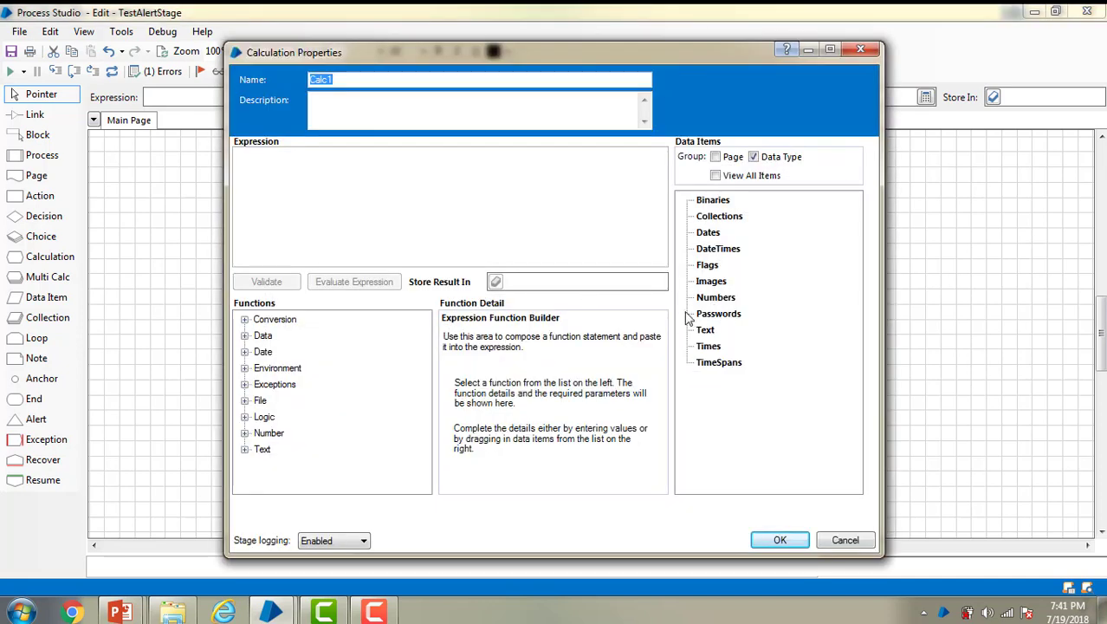
{"action": "left_click", "coordinate": [716, 297]}
{"action": "right_click", "coordinate": [743, 300]}
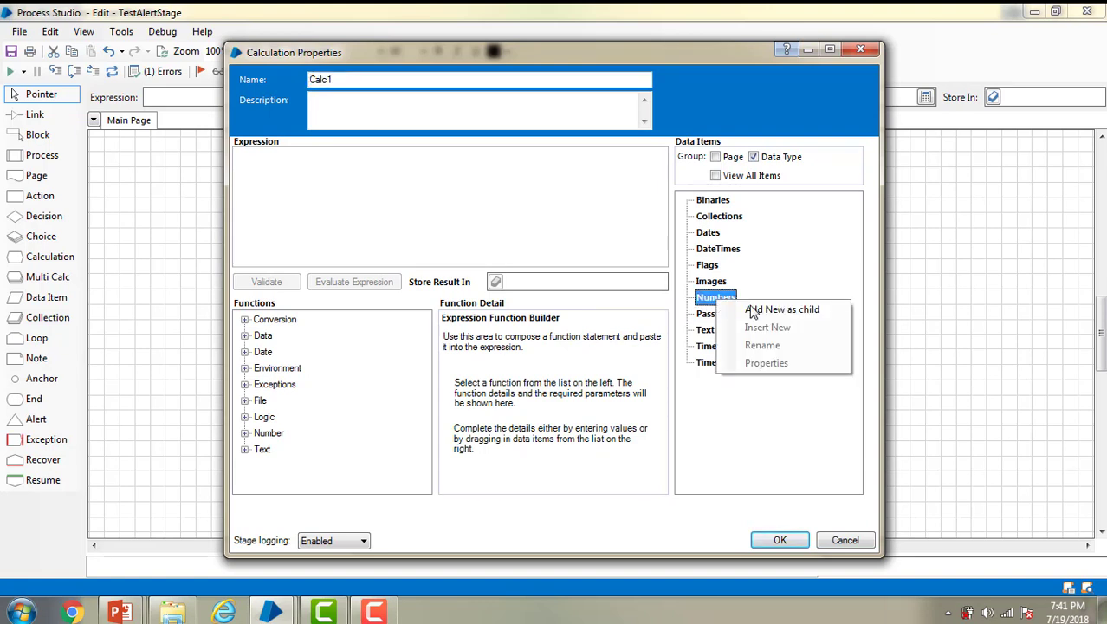
{"action": "left_click", "coordinate": [763, 310]}
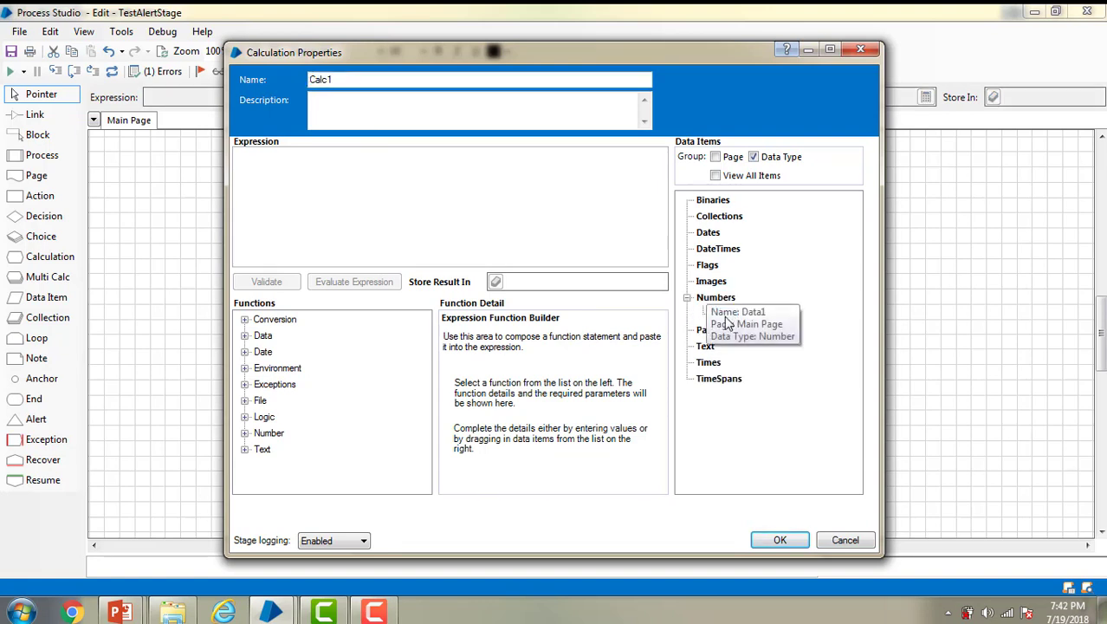
{"action": "left_click", "coordinate": [725, 314]}
{"action": "right_click", "coordinate": [726, 313]}
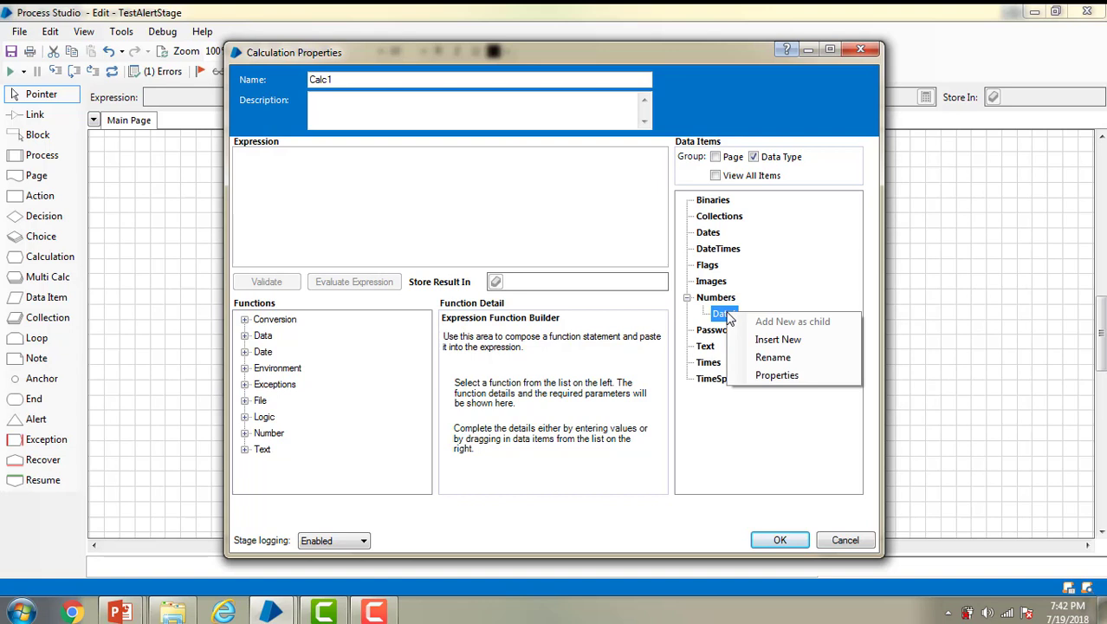
{"action": "left_click", "coordinate": [760, 364]}
{"action": "type", "text": "x"}
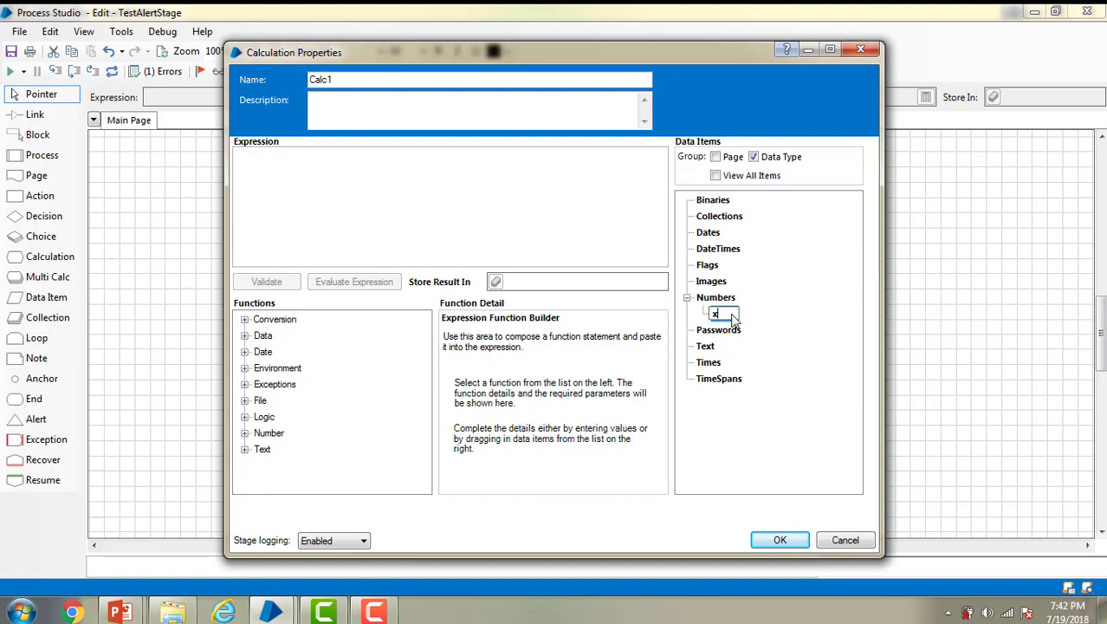
{"action": "key", "text": "Return"}
{"action": "left_click", "coordinate": [734, 319]}
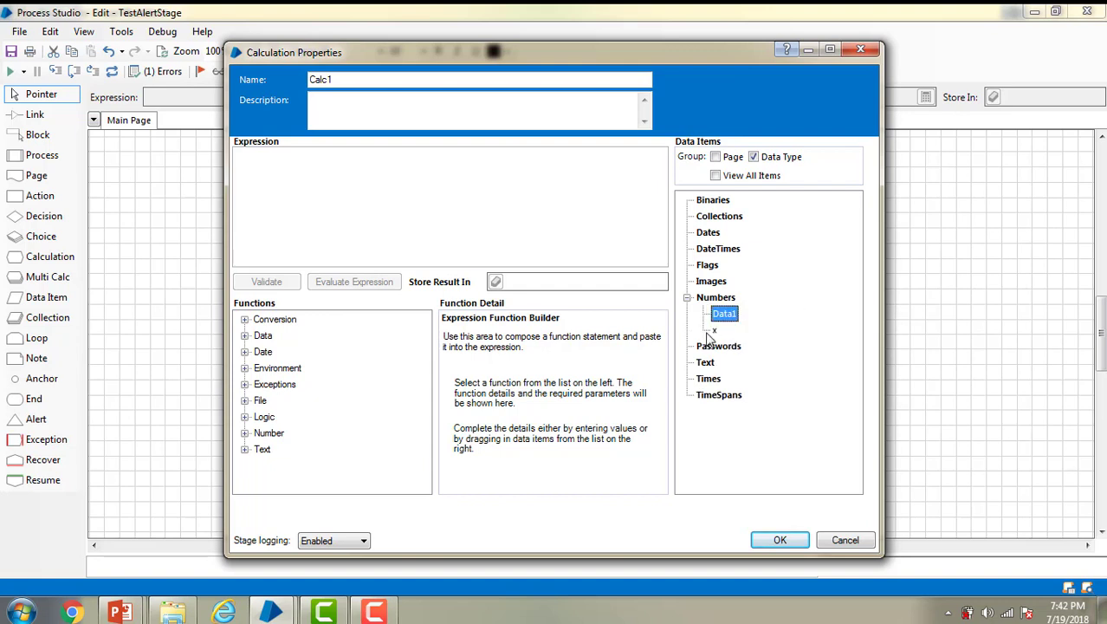
{"action": "type", "text": "y"}
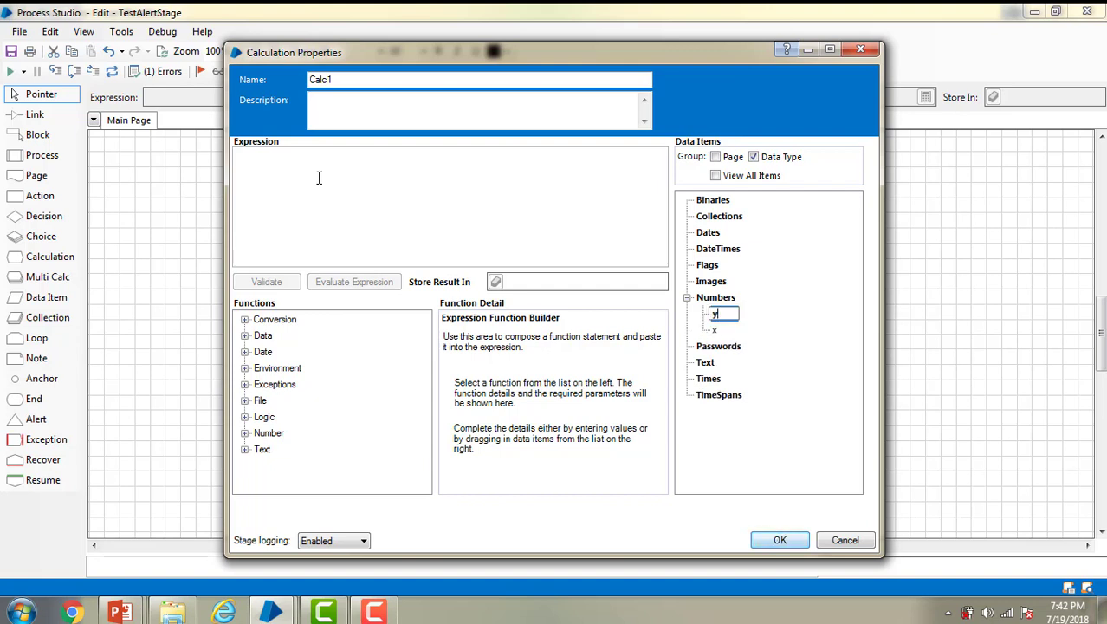
- Enter x/y as the calculation's expression and store its result in a new data item named Result
{"action": "left_click", "coordinate": [318, 177]}
{"action": "type", "text": "x/"}
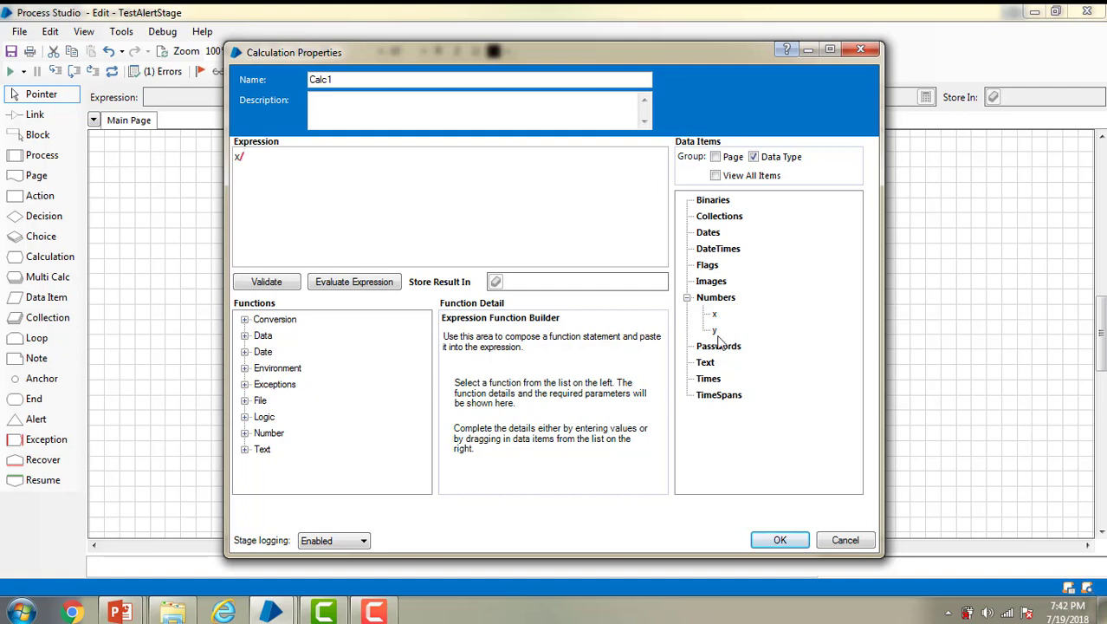
{"action": "type", "text": "y"}
{"action": "type", "text": "Result"}
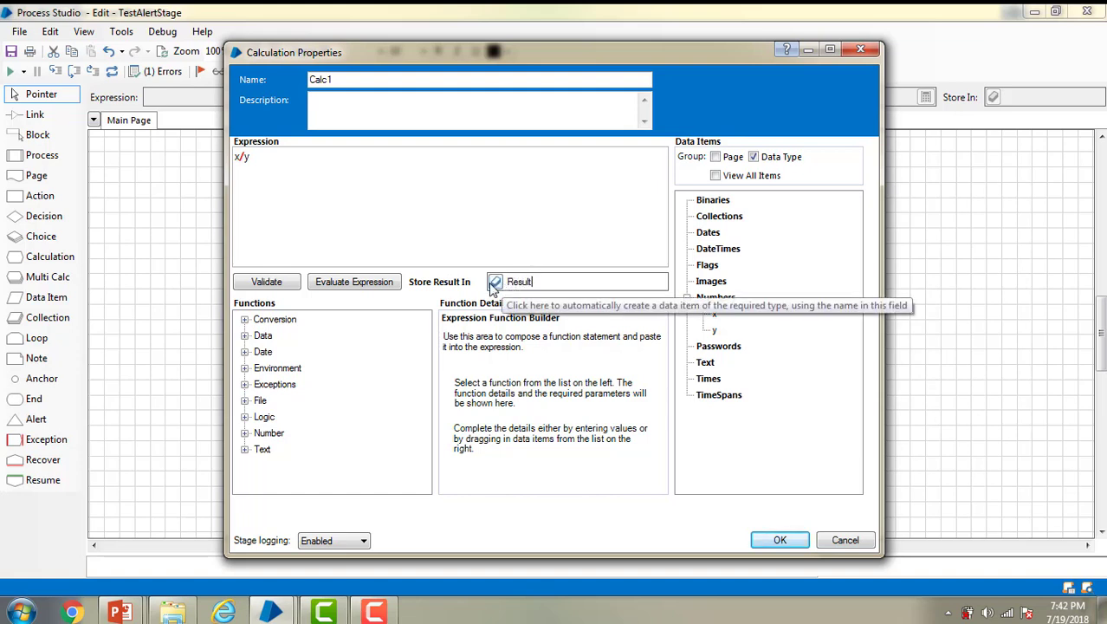
{"action": "left_click", "coordinate": [497, 282]}
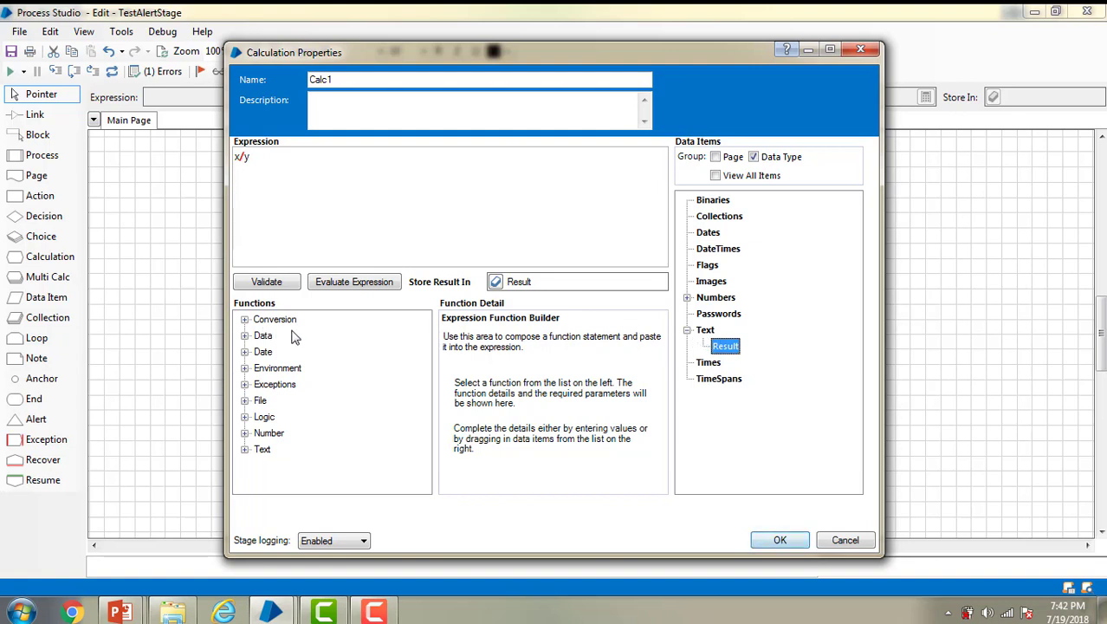
- Evaluate the expression x/y and replace it with [x]/[y], built from the Number data items
{"action": "left_click", "coordinate": [355, 282]}
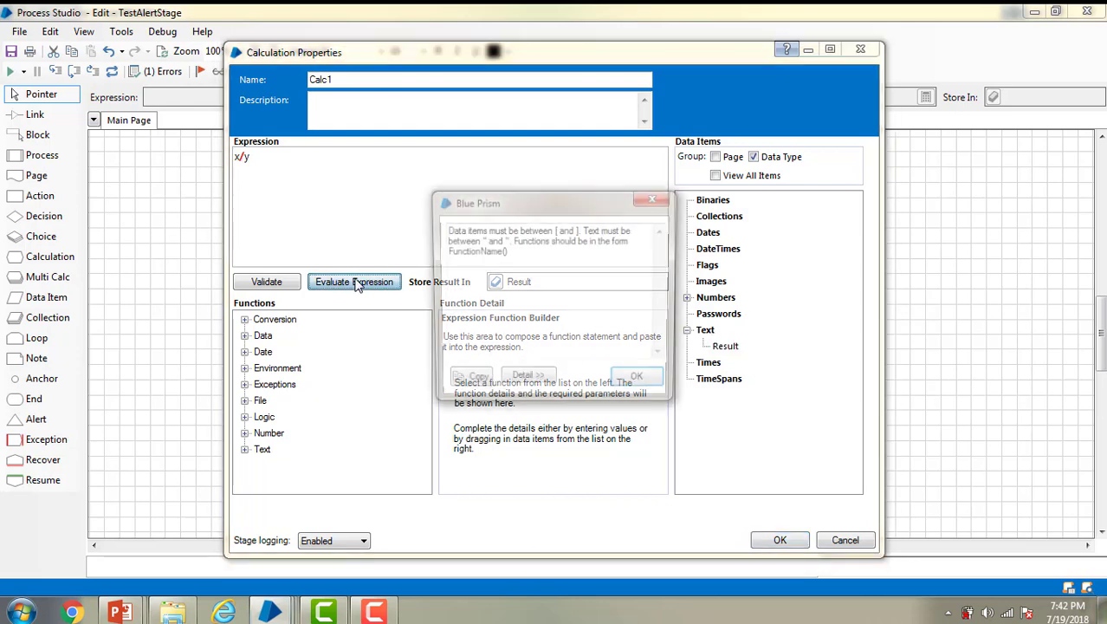
{"action": "left_click", "coordinate": [664, 203]}
{"action": "left_click_drag", "start_coordinate": [351, 165], "coordinate": [69, 160]}
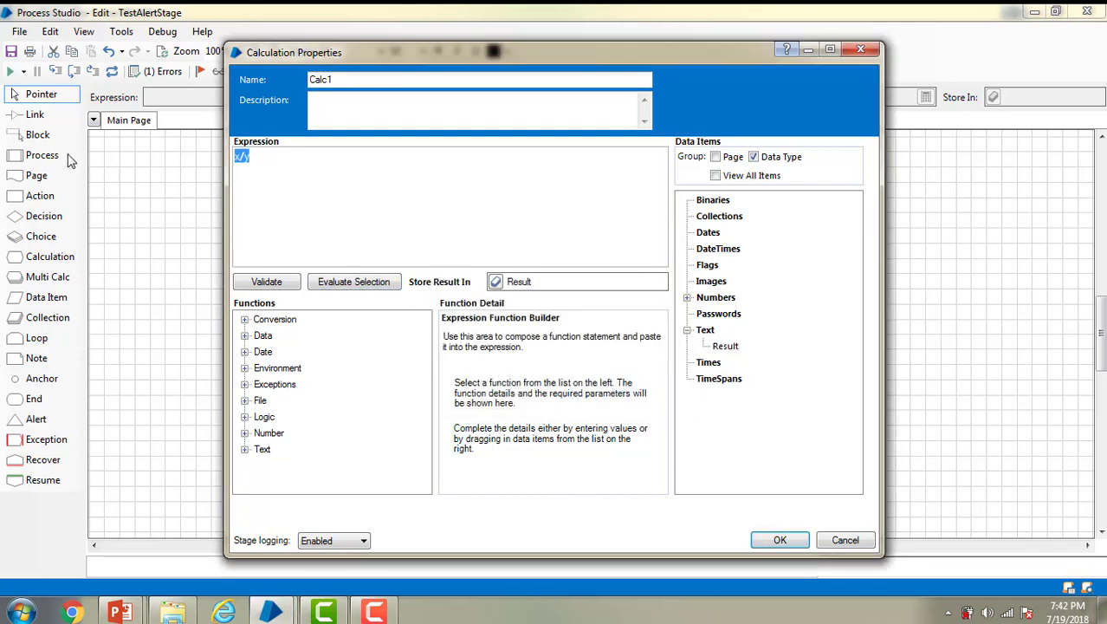
{"action": "key", "text": "Delete"}
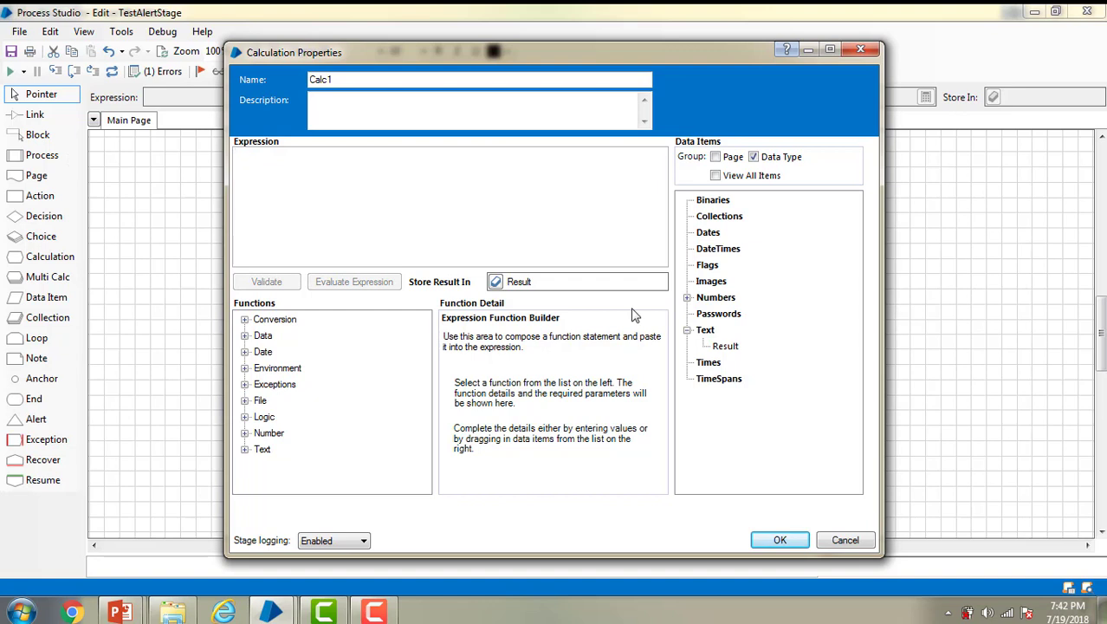
{"action": "left_click", "coordinate": [687, 297]}
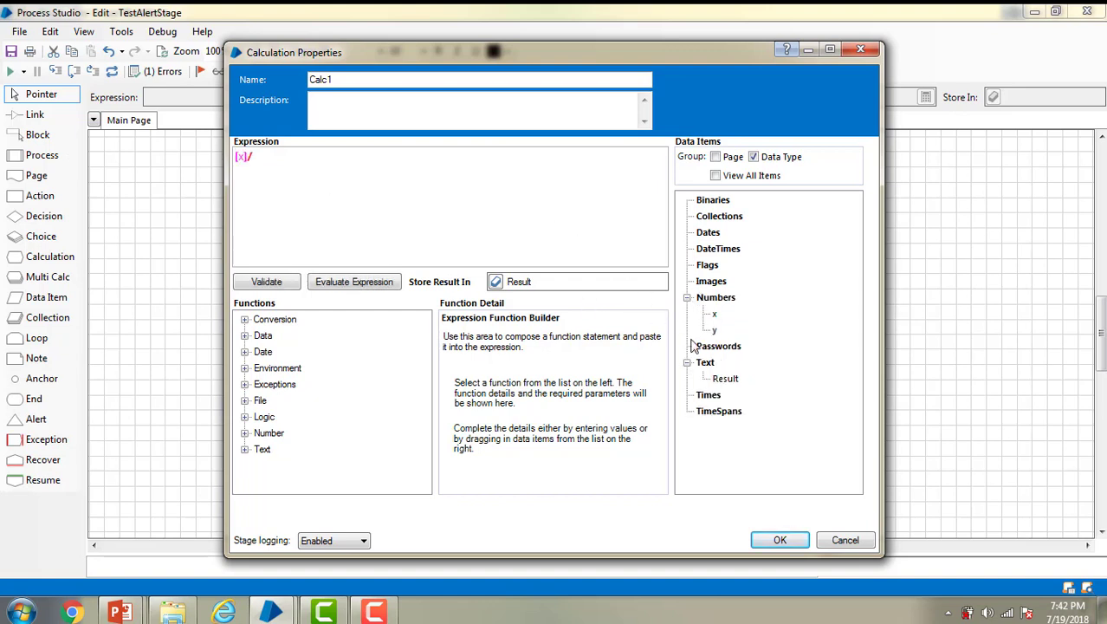
{"action": "left_click_drag", "start_coordinate": [715, 331], "coordinate": [408, 191]}
- Give the expression test temporary values of 10 for x and 2 for y, and accept the calculation's properties
{"action": "left_click", "coordinate": [368, 291]}
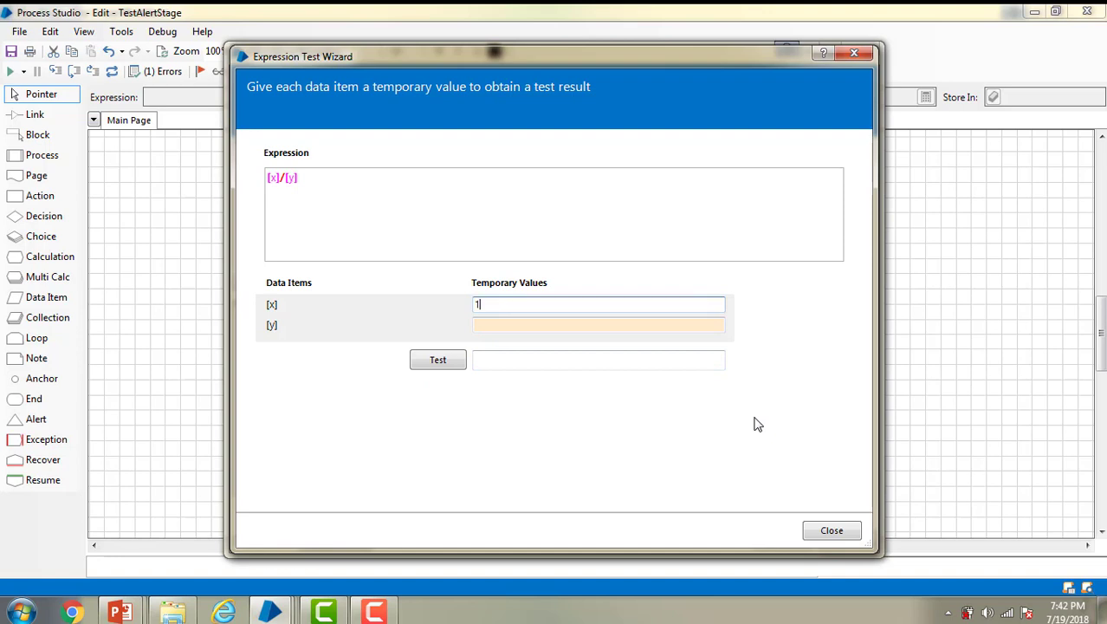
{"action": "type", "text": "10"}
{"action": "left_click", "coordinate": [545, 325]}
{"action": "type", "text": "2"}
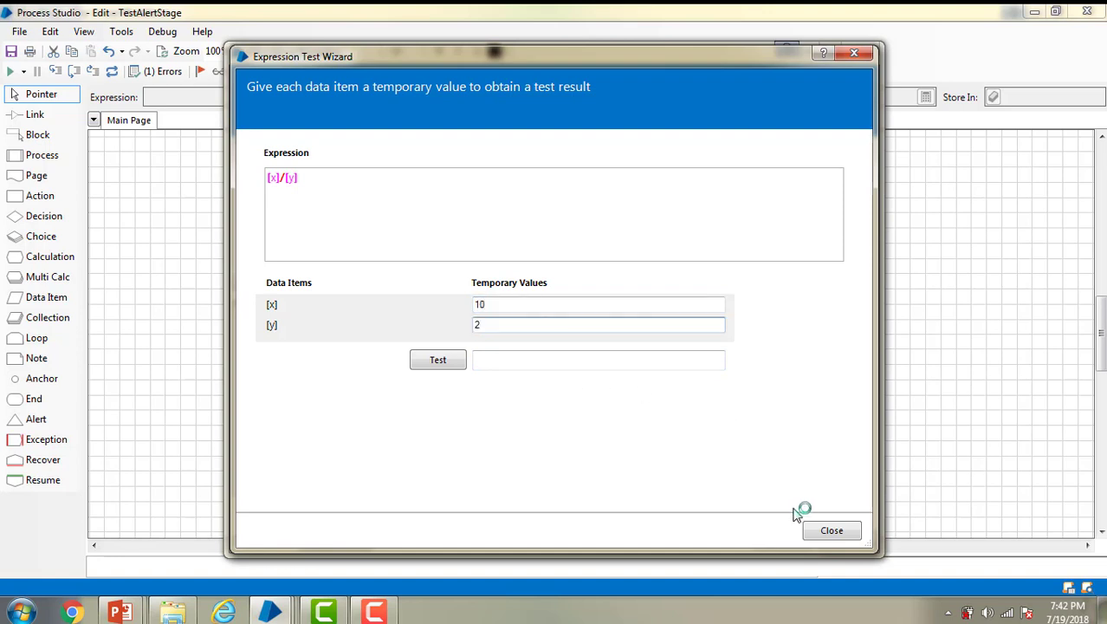
{"action": "left_click", "coordinate": [824, 534]}
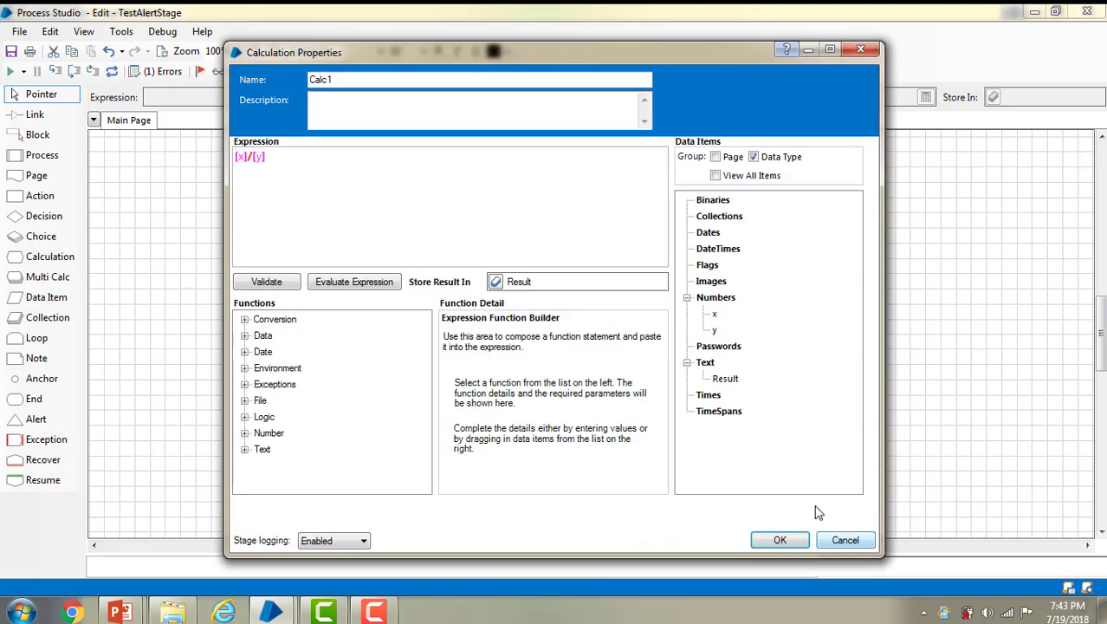
{"action": "left_click", "coordinate": [780, 540]}
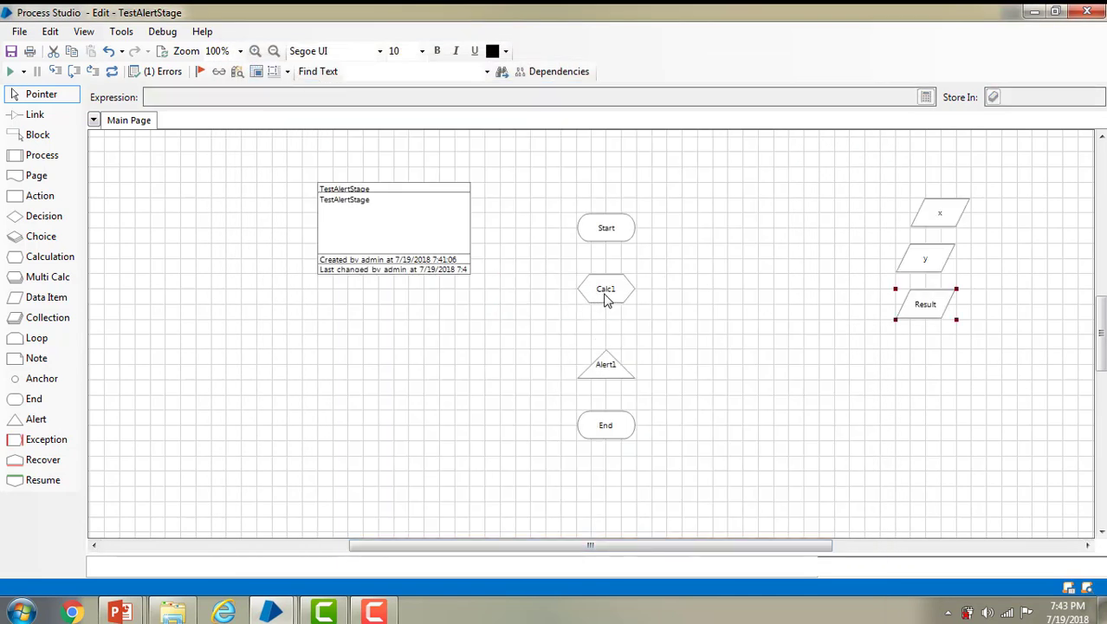
- Rename the alert stage to SuccessAlert and set its expression to "Success"
{"action": "double_click", "coordinate": [611, 372]}
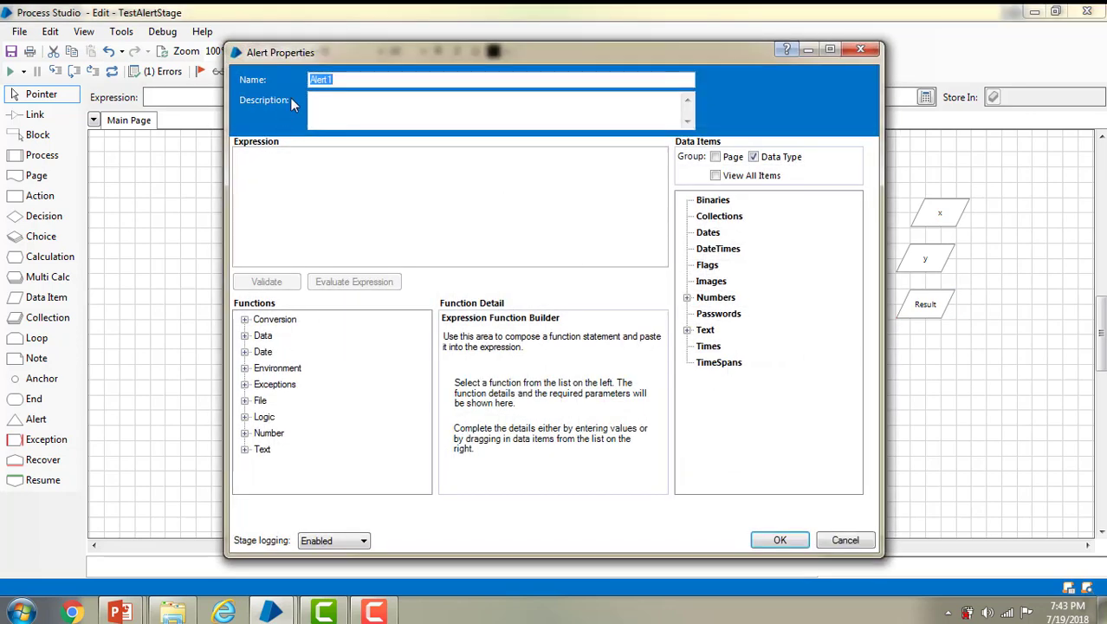
{"action": "left_click", "coordinate": [348, 77]}
{"action": "key", "text": "Home"}
{"action": "type", "text": "Success"}
{"action": "left_click", "coordinate": [365, 203]}
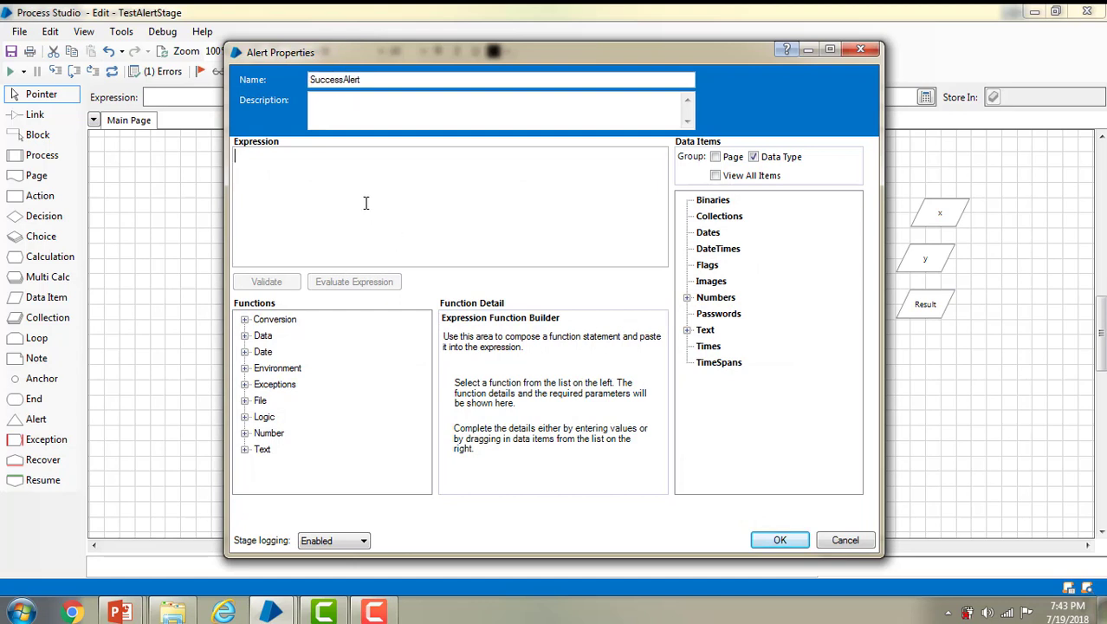
{"action": "type", "text": "\"Su"}
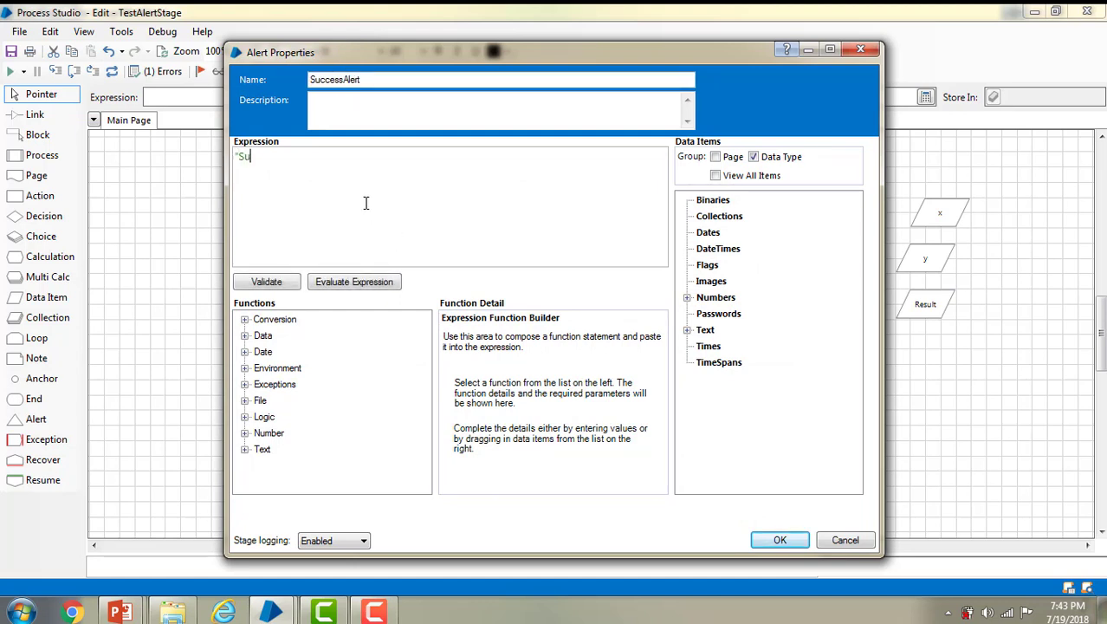
{"action": "type", "text": "ccess\""}
{"action": "left_click", "coordinate": [799, 539]}
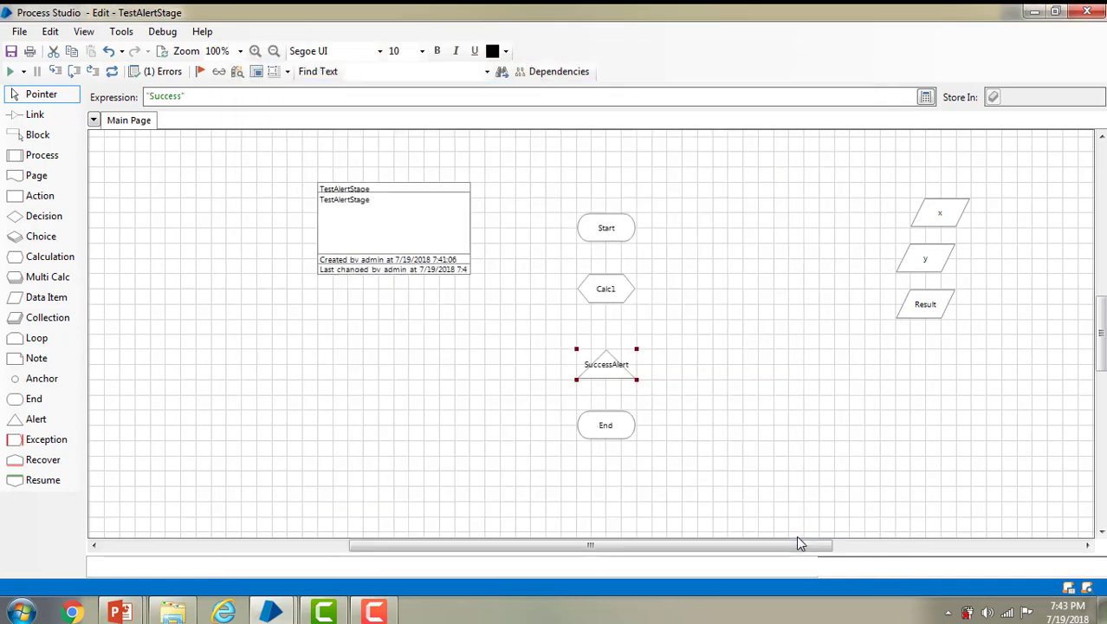
- Link the stages in order from Start through Calc1 and SuccessAlert to End
{"action": "left_click", "coordinate": [34, 115]}
{"action": "left_click_drag", "start_coordinate": [612, 271], "coordinate": [608, 439]}
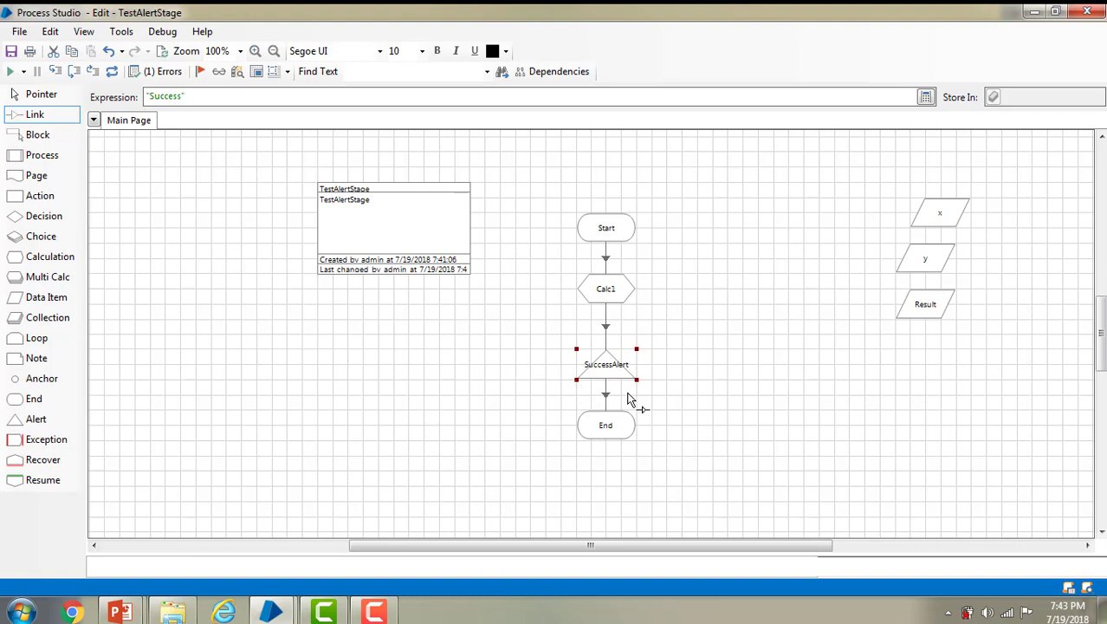
{"action": "key", "text": "Escape"}
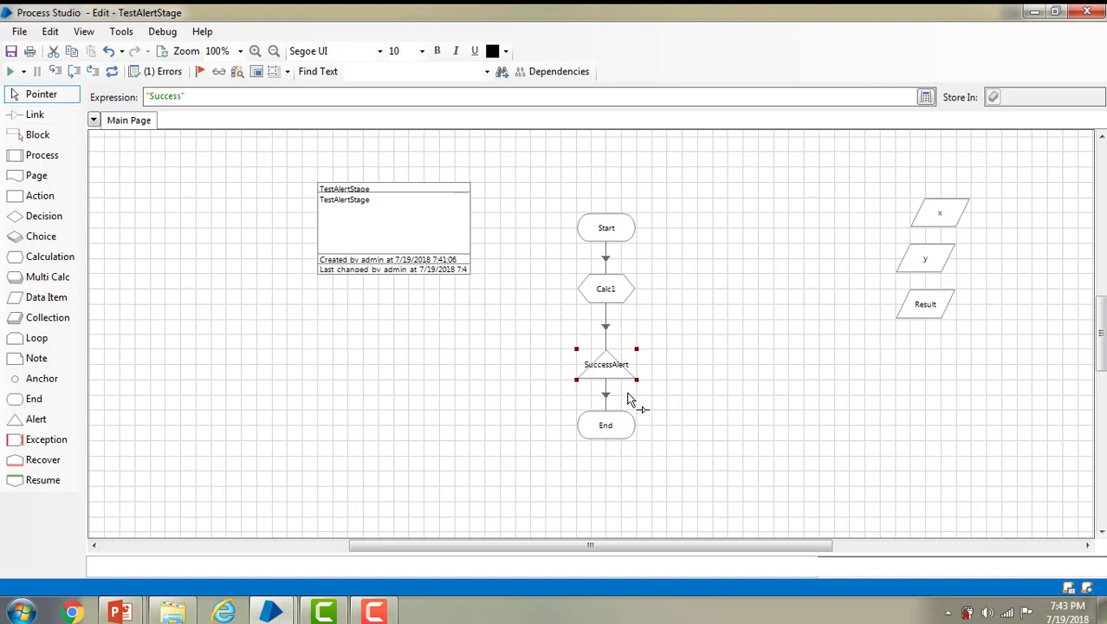
- Set the initial value of data item x to 10
{"action": "double_click", "coordinate": [940, 221]}
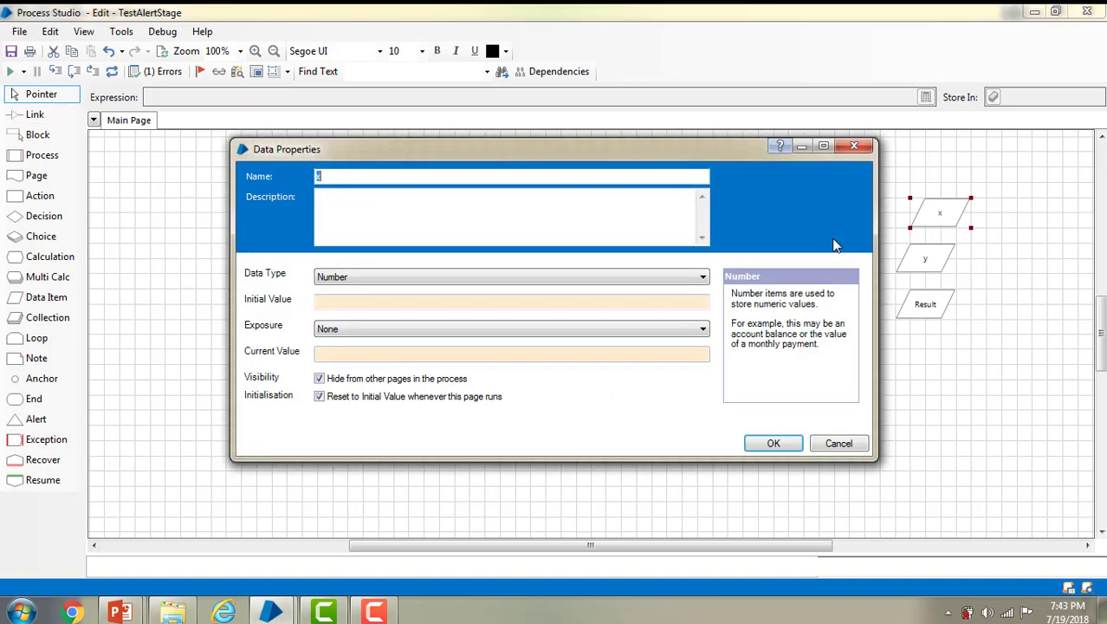
{"action": "left_click", "coordinate": [353, 303]}
{"action": "type", "text": "10"}
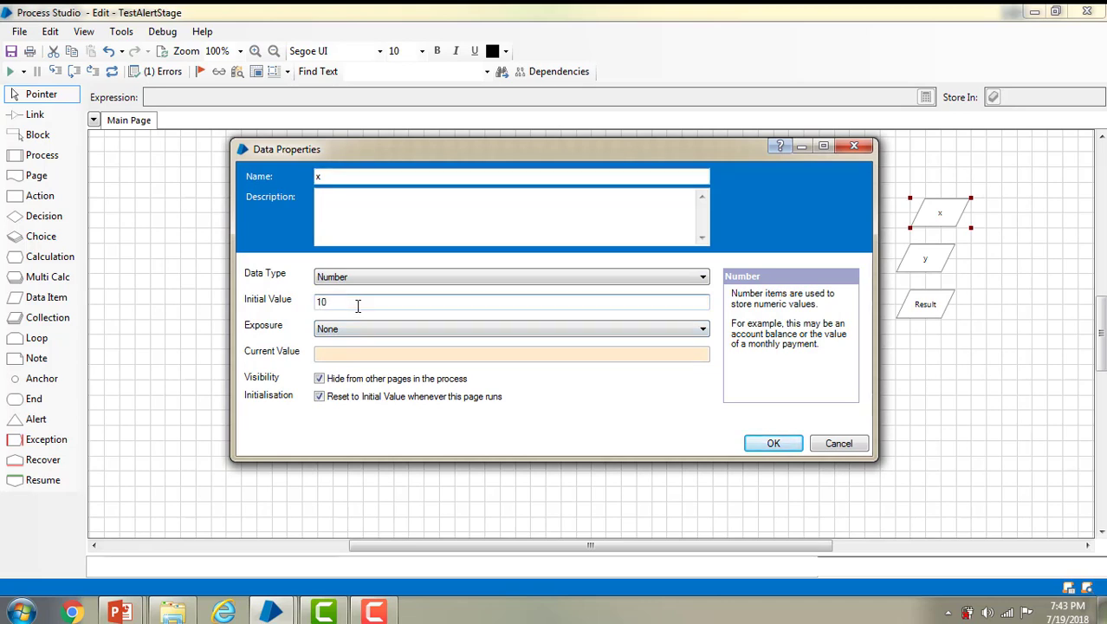
{"action": "left_click", "coordinate": [774, 444]}
- Set the initial value of data item y to 2
{"action": "double_click", "coordinate": [934, 256]}
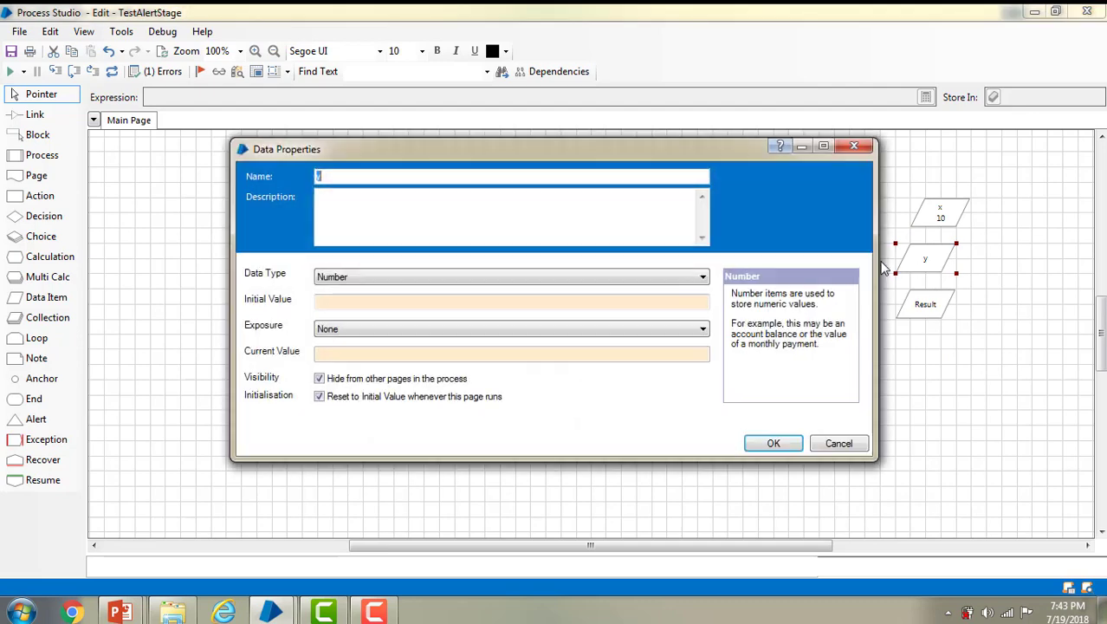
{"action": "left_click", "coordinate": [485, 302]}
{"action": "type", "text": "2"}
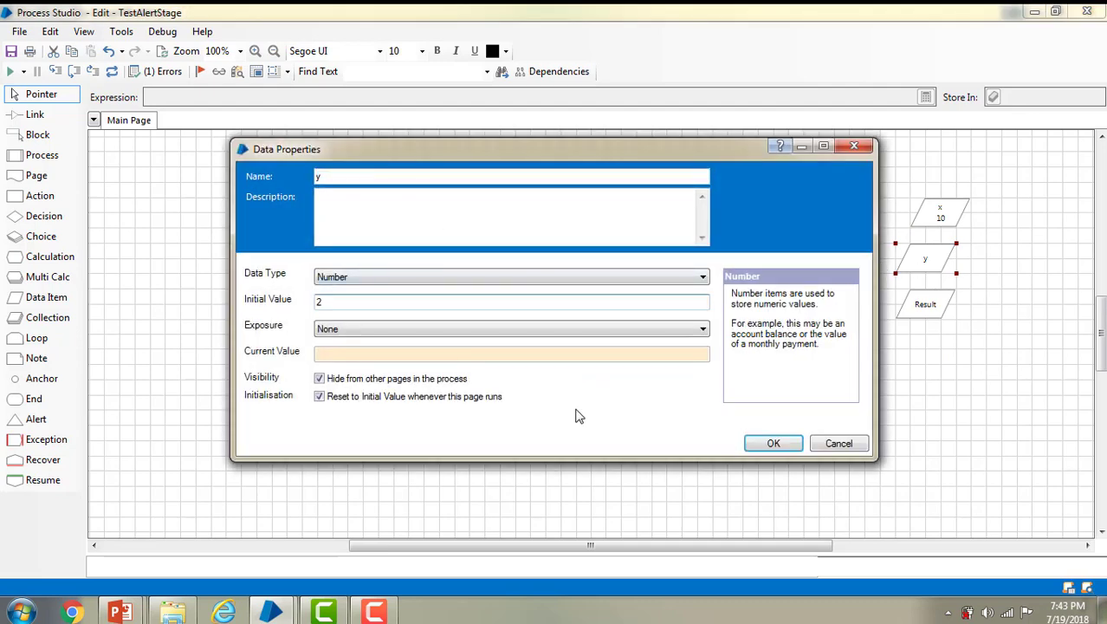
{"action": "left_click", "coordinate": [773, 444]}
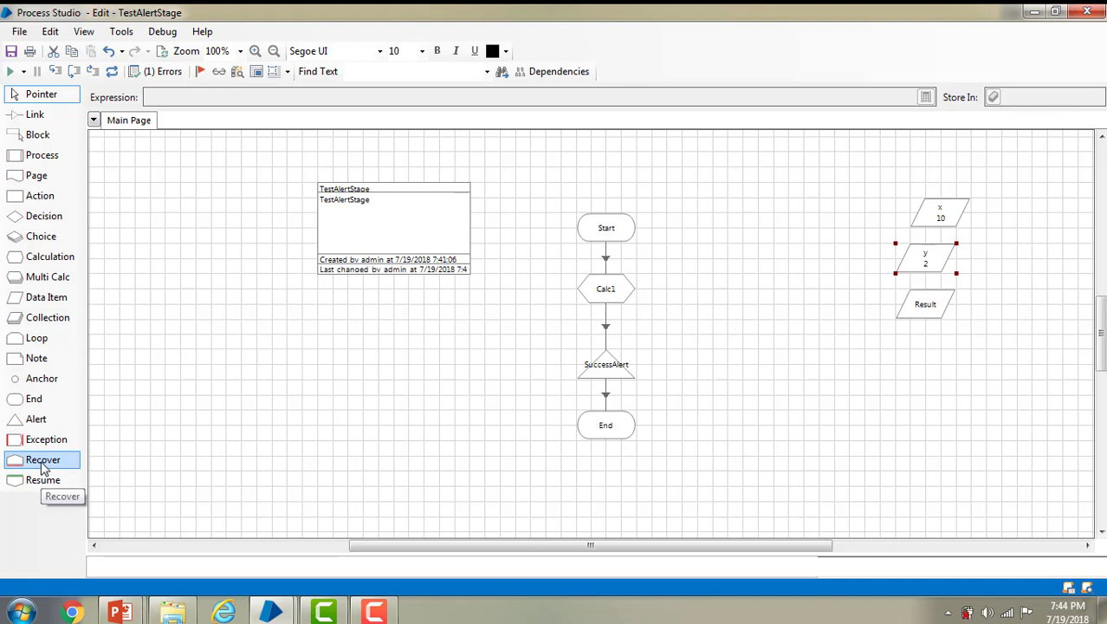
- Add a Recover stage and a Resume stage beside the main flow, leaving space between them for another stage
{"action": "left_click_drag", "start_coordinate": [41, 464], "coordinate": [425, 319]}
{"action": "left_click_drag", "start_coordinate": [12, 482], "coordinate": [422, 407]}
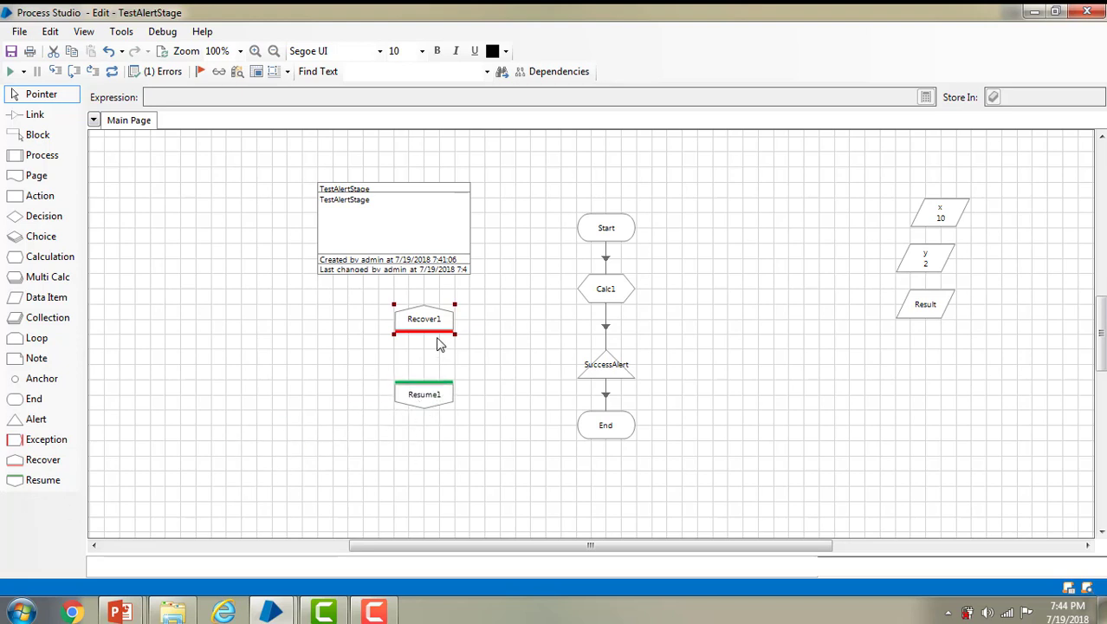
{"action": "left_click_drag", "start_coordinate": [425, 396], "coordinate": [424, 426]}
{"action": "left_click_drag", "start_coordinate": [425, 320], "coordinate": [425, 304]}
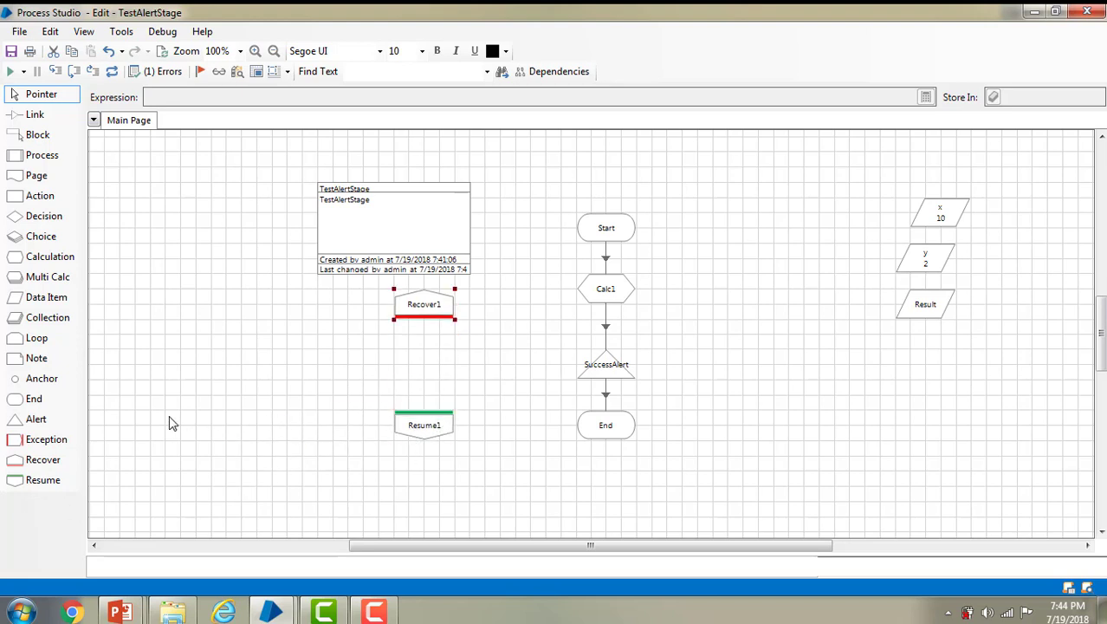
- Place an alert stage between Recover1 and Resume1, name it FailAlert and set its expression to "Fail"
{"action": "double_click", "coordinate": [431, 369]}
{"action": "left_click", "coordinate": [345, 78]}
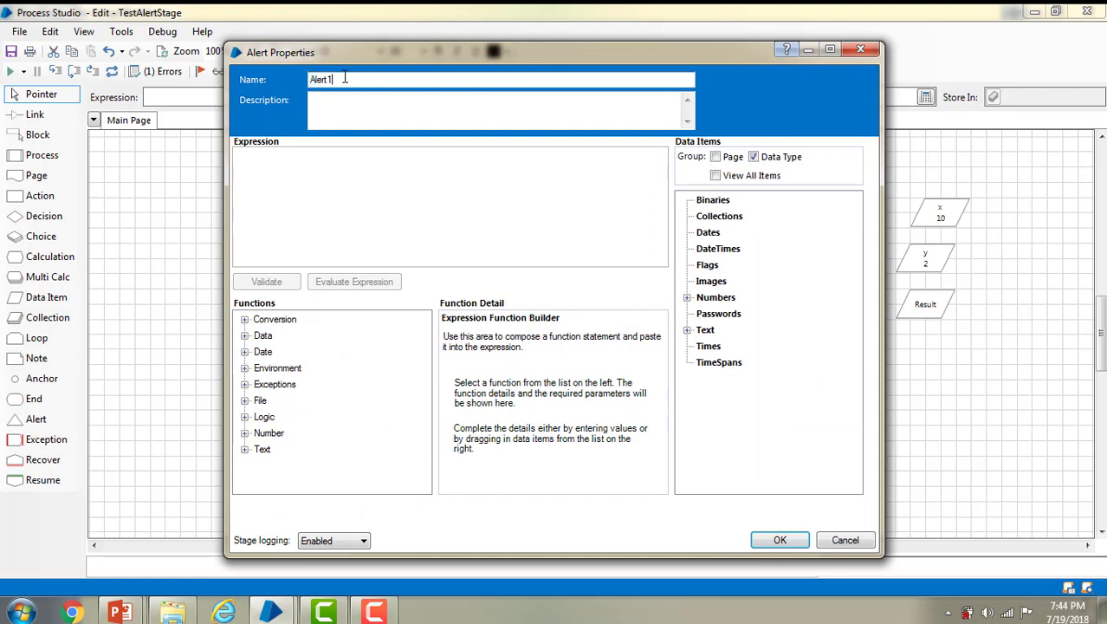
{"action": "key", "text": "BackSpace"}
{"action": "type", "text": "Fail"}
{"action": "left_click", "coordinate": [369, 255]}
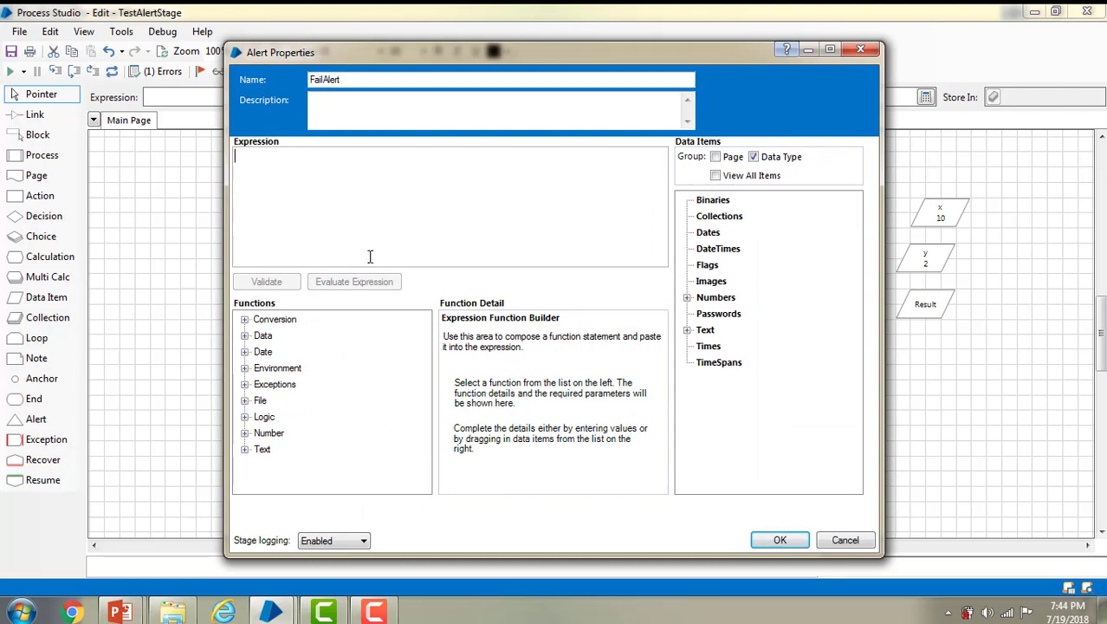
{"action": "type", "text": "\"Fail"}
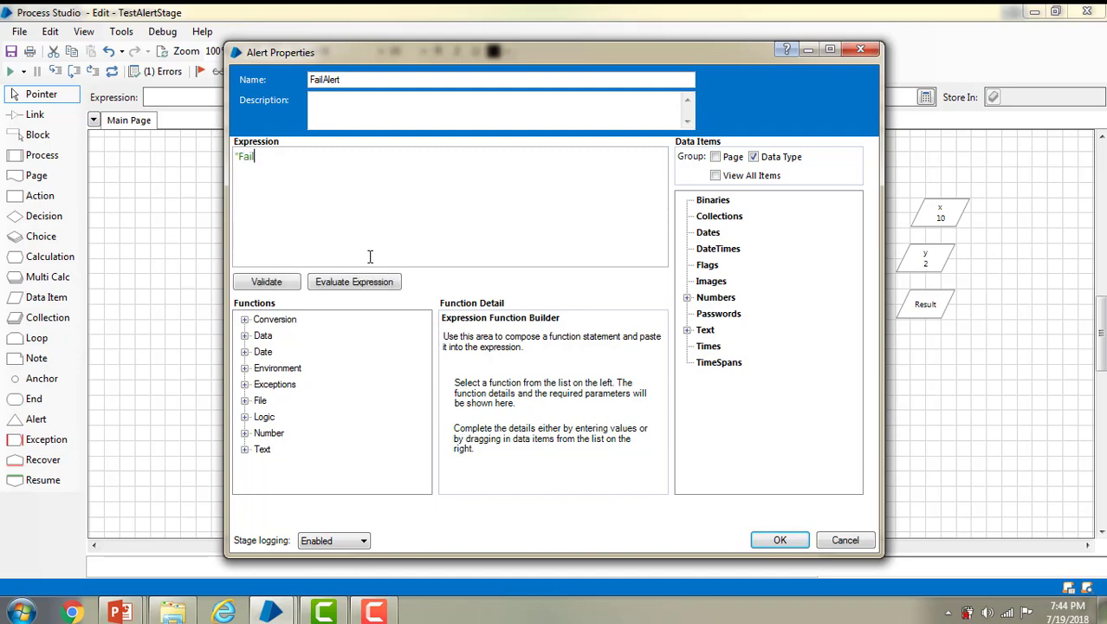
{"action": "type", "text": "\""}
{"action": "key", "text": "Return"}
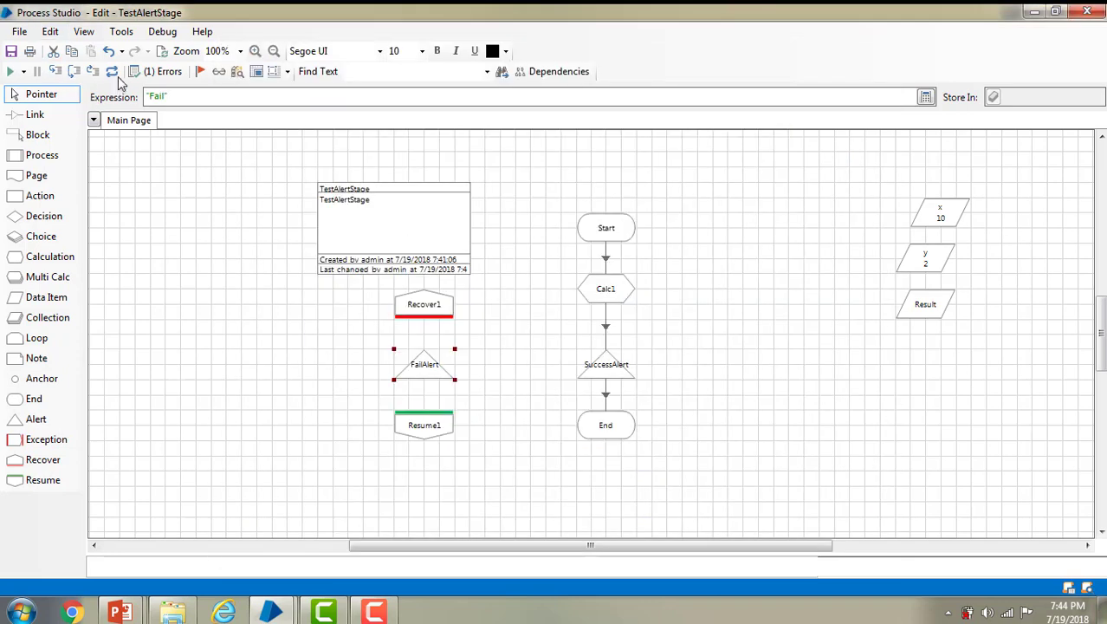
- Link Recover1 through FailAlert and Resume1 to the End stage
{"action": "left_click", "coordinate": [32, 116]}
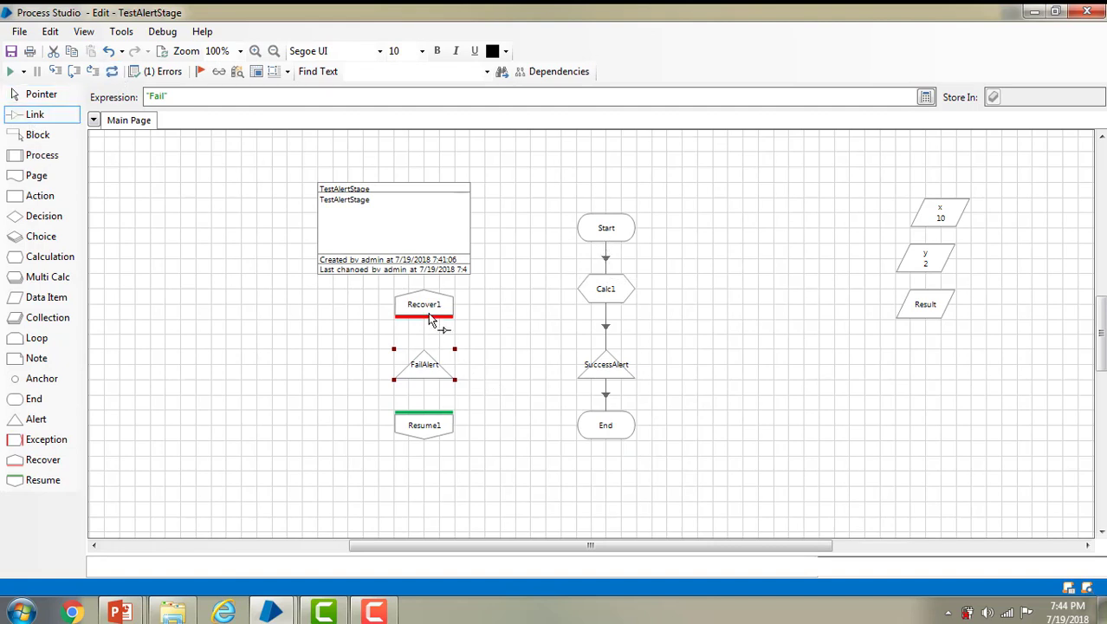
{"action": "left_click_drag", "start_coordinate": [424, 314], "coordinate": [432, 428]}
{"action": "left_click_drag", "start_coordinate": [532, 419], "coordinate": [612, 433]}
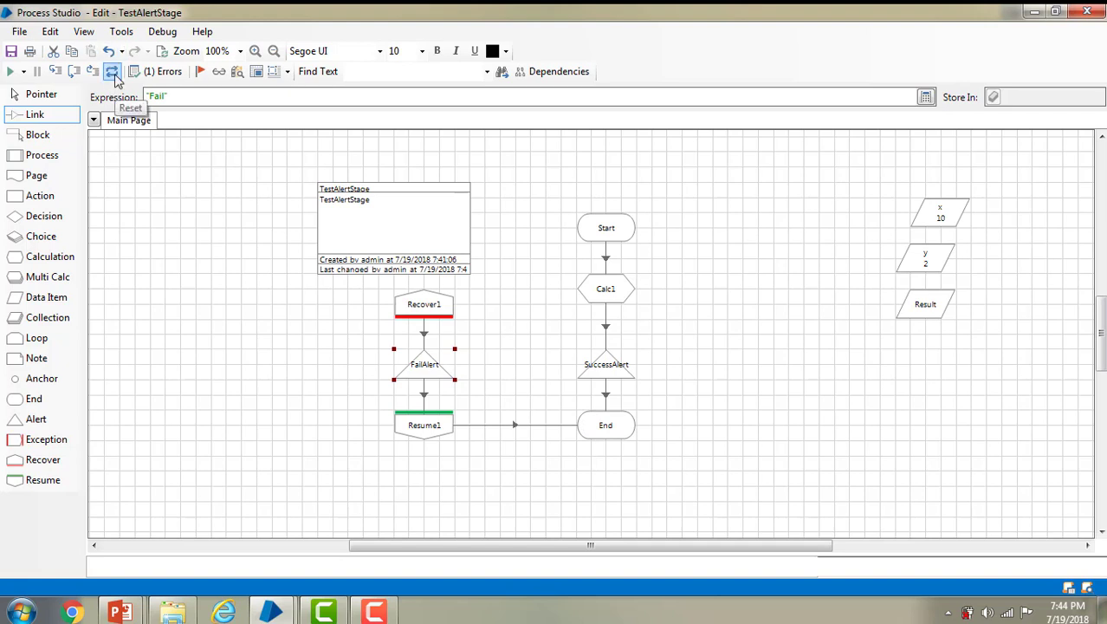
- Save the process with the change summary "Alert" and run it
{"action": "key", "text": "ctrl+s"}
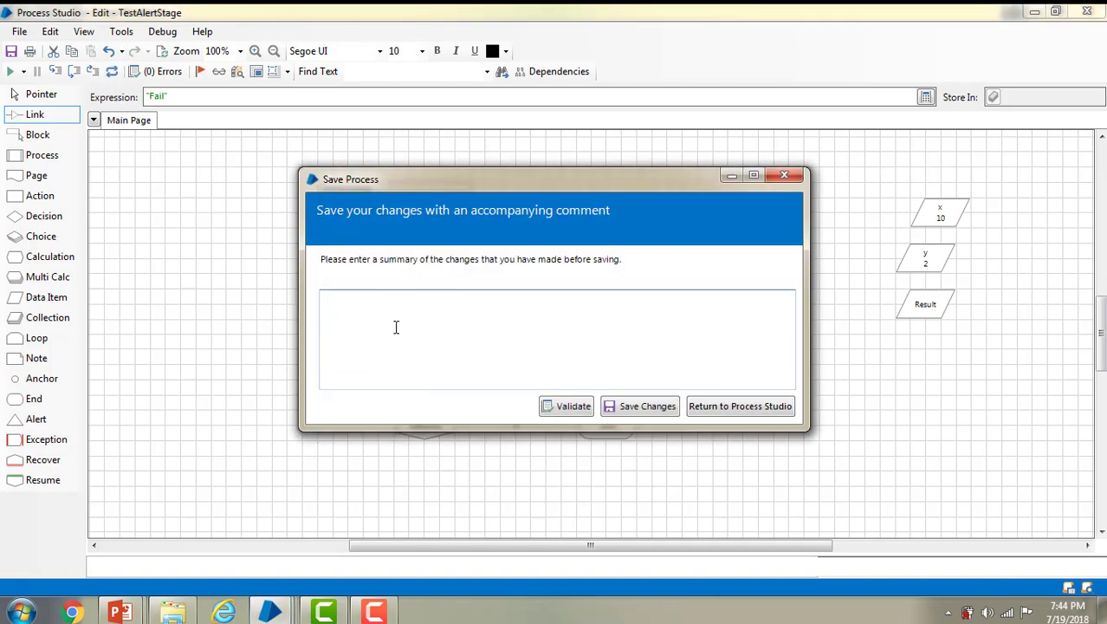
{"action": "type", "text": "Alert"}
{"action": "left_click", "coordinate": [644, 405]}
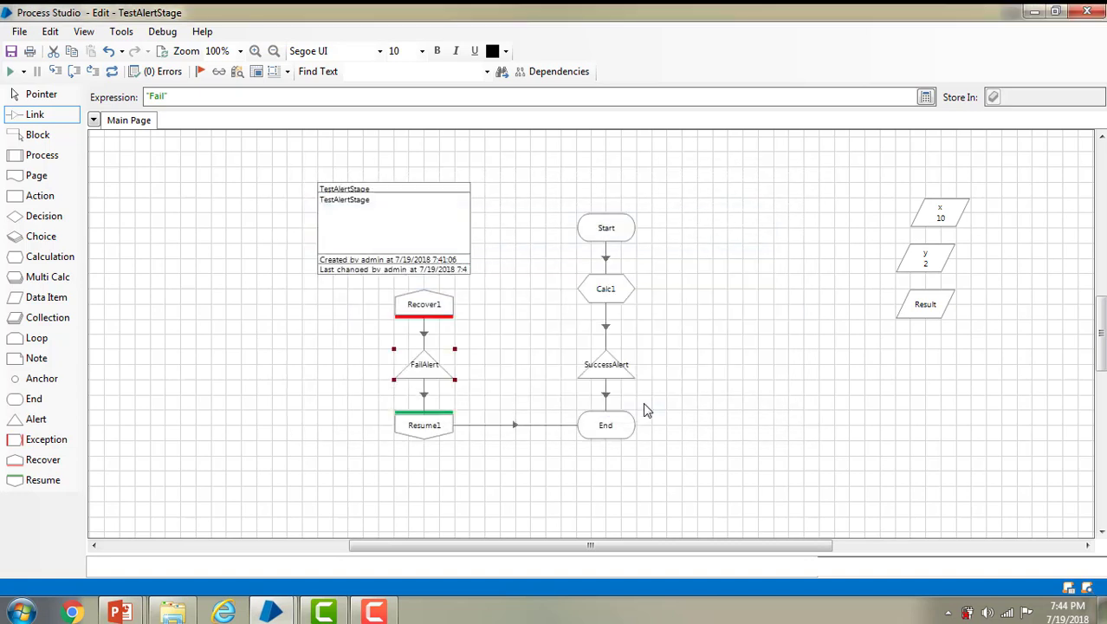
{"action": "left_click", "coordinate": [11, 74]}
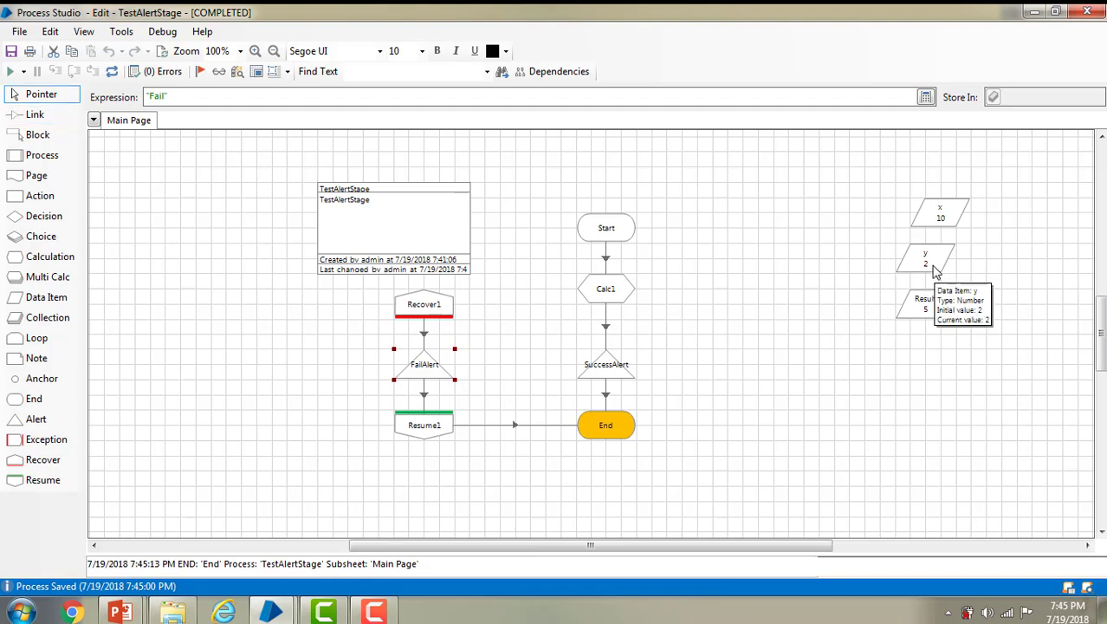
- Set the initial value of data item y to 0, reset the process and run it again
{"action": "double_click", "coordinate": [929, 260]}
{"action": "left_click_drag", "start_coordinate": [349, 302], "coordinate": [300, 305]}
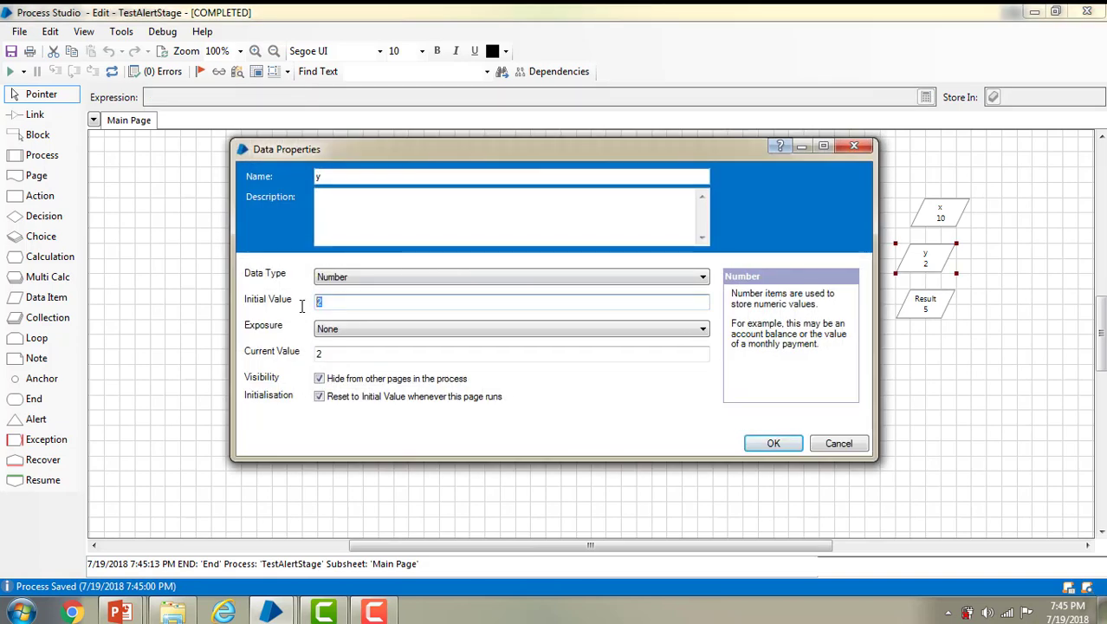
{"action": "type", "text": "0"}
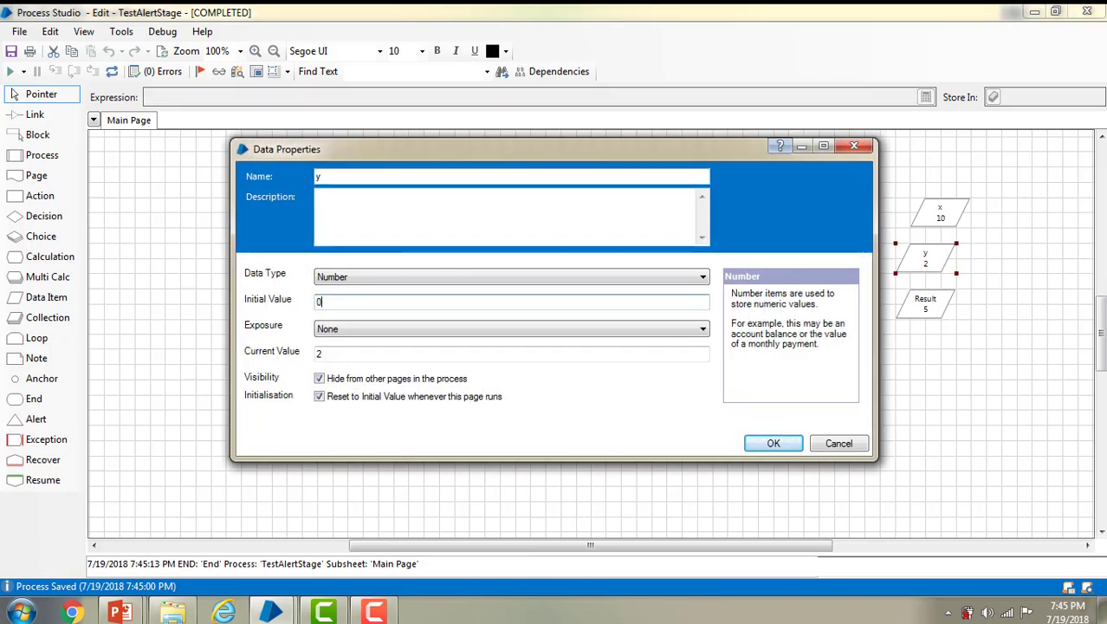
{"action": "left_click", "coordinate": [774, 443]}
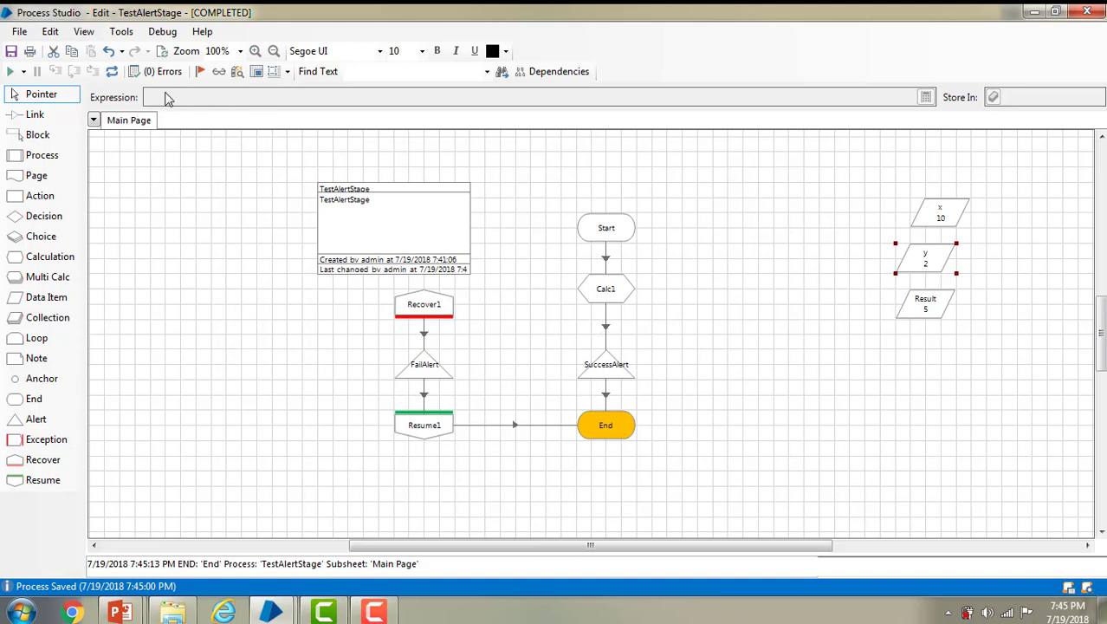
{"action": "left_click", "coordinate": [111, 71]}
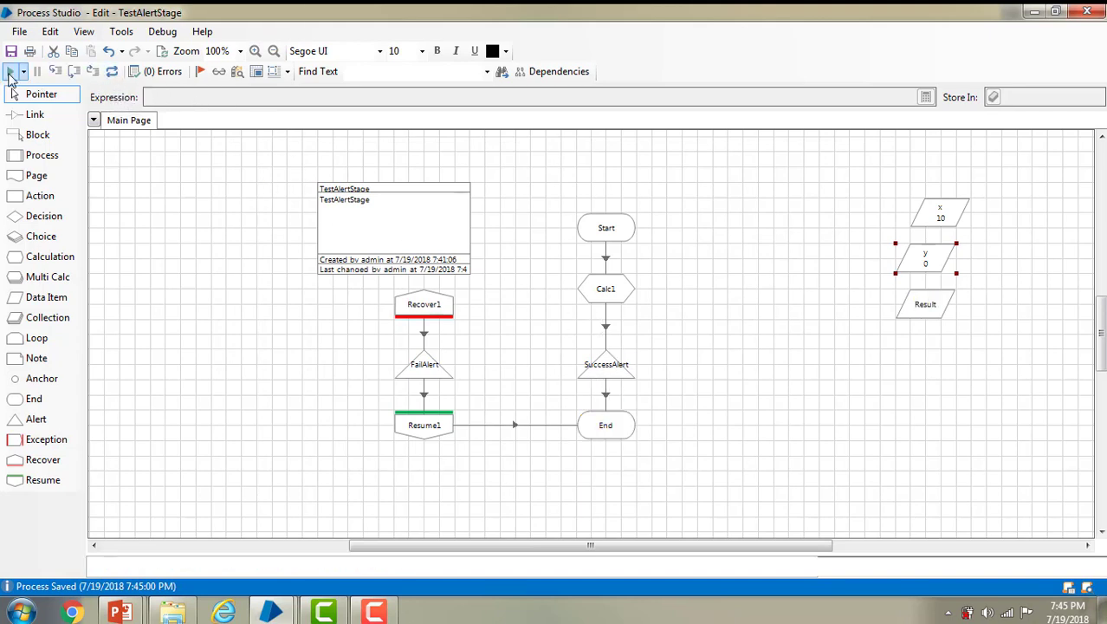
{"action": "left_click", "coordinate": [10, 73]}
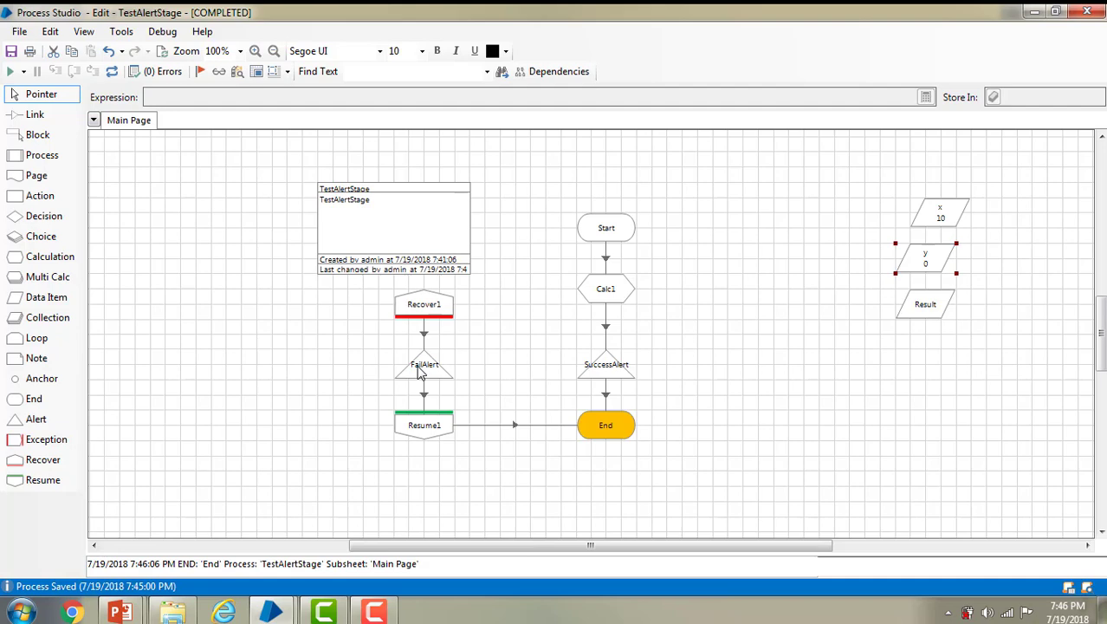
- Save the process with the change summary "Save" and reset it
{"action": "key", "text": "ctrl+s"}
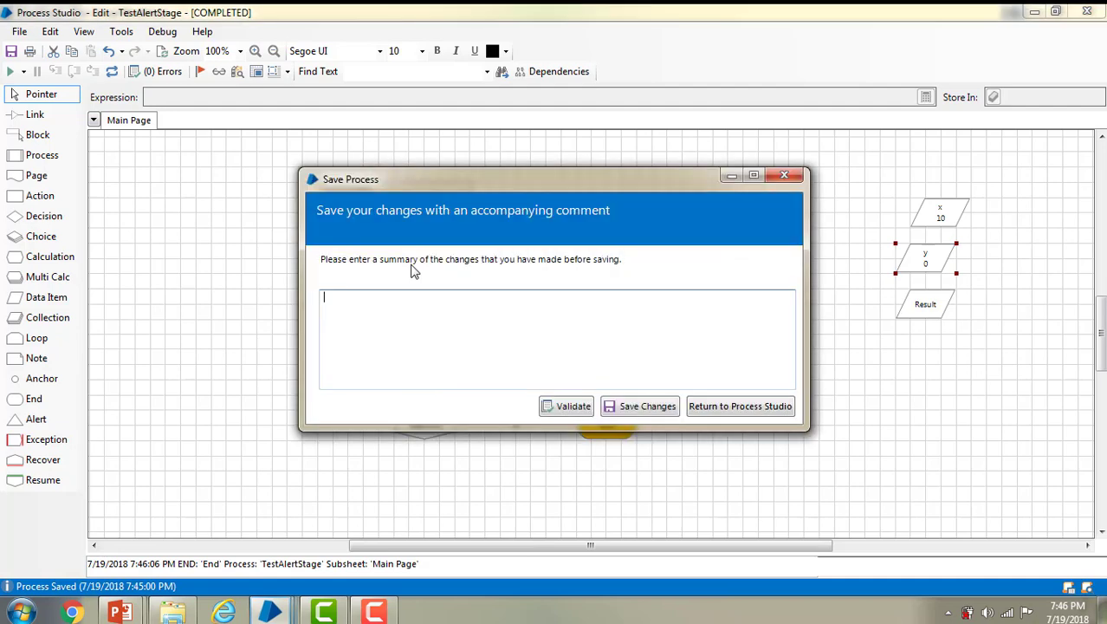
{"action": "type", "text": "Save"}
{"action": "key", "text": "Return"}
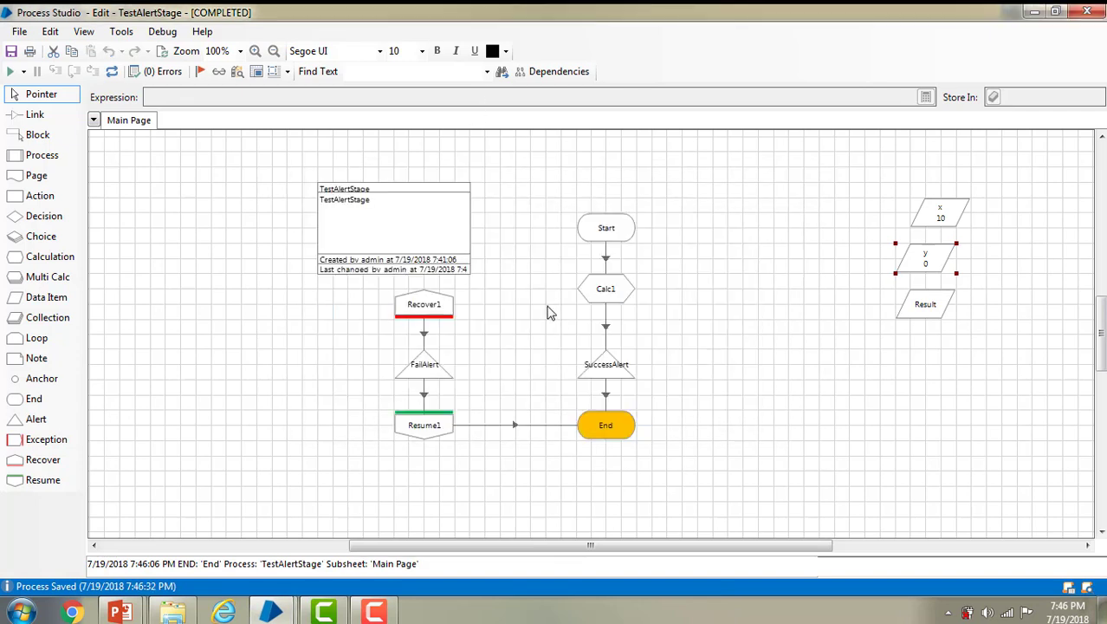
{"action": "left_click", "coordinate": [119, 76]}
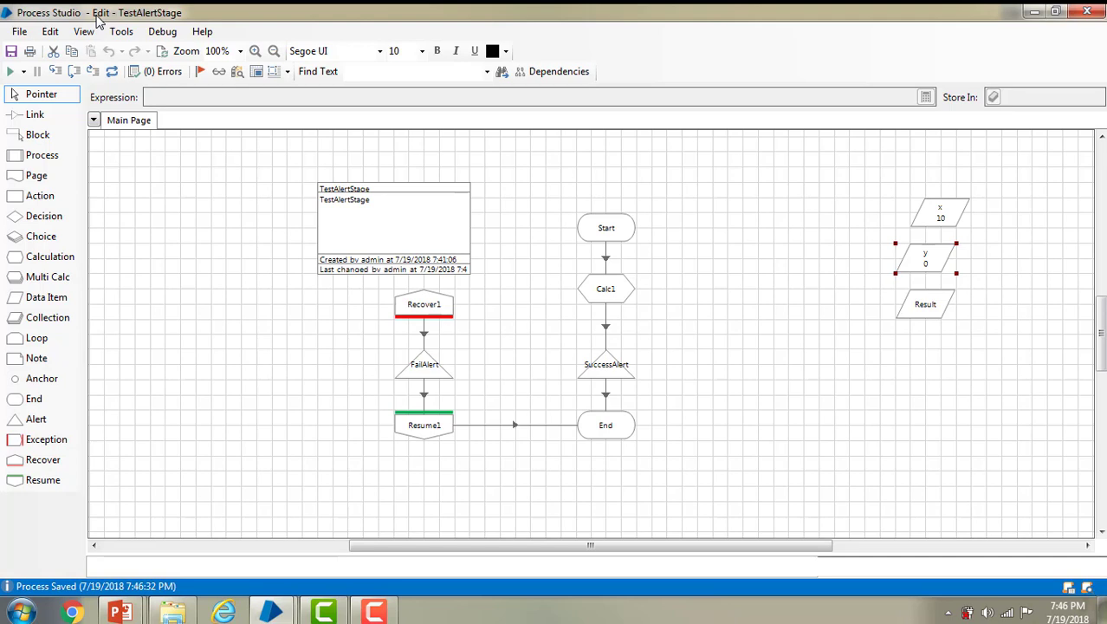
- Review the TestAlertStage process information and publish the process to Control Room
{"action": "left_click", "coordinate": [364, 191]}
{"action": "double_click", "coordinate": [351, 194]}
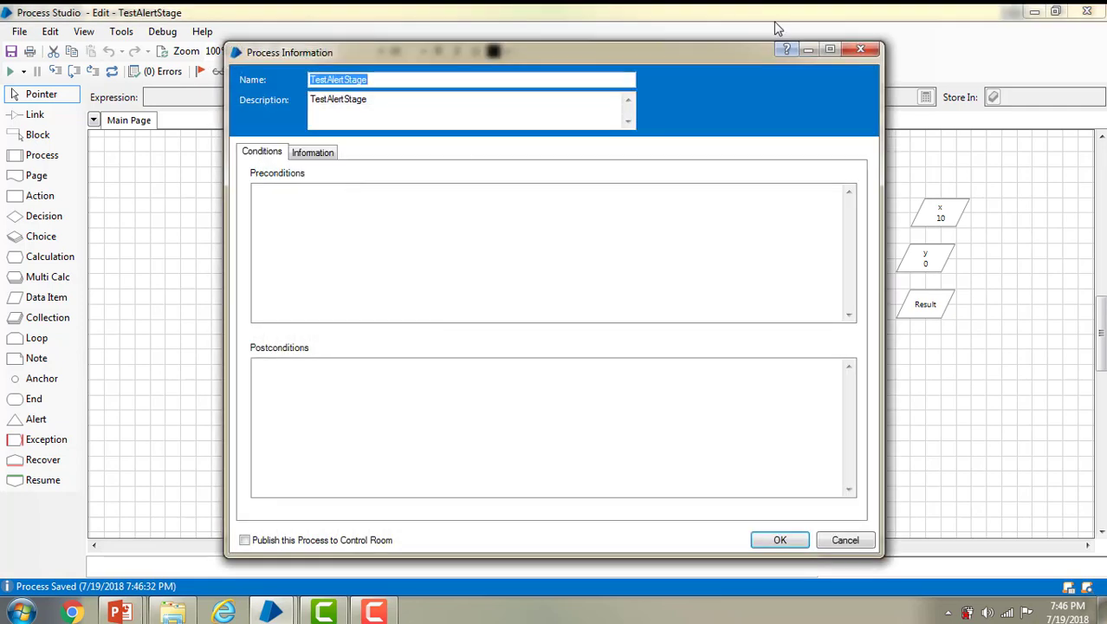
{"action": "left_click", "coordinate": [857, 49]}
{"action": "double_click", "coordinate": [353, 194]}
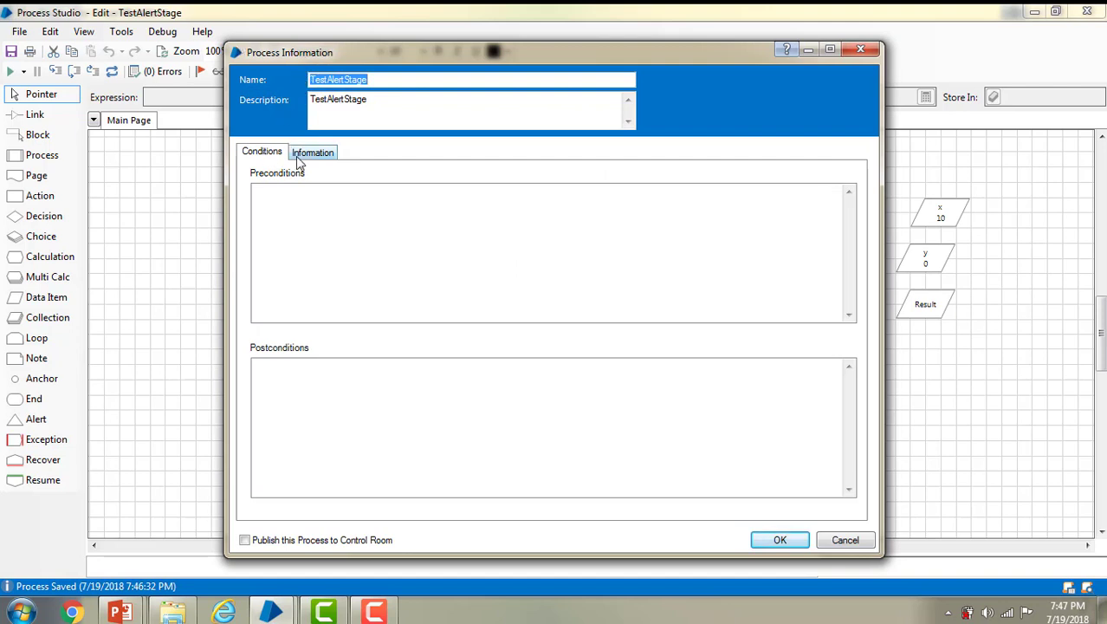
{"action": "left_click", "coordinate": [308, 153]}
{"action": "left_click", "coordinate": [271, 156]}
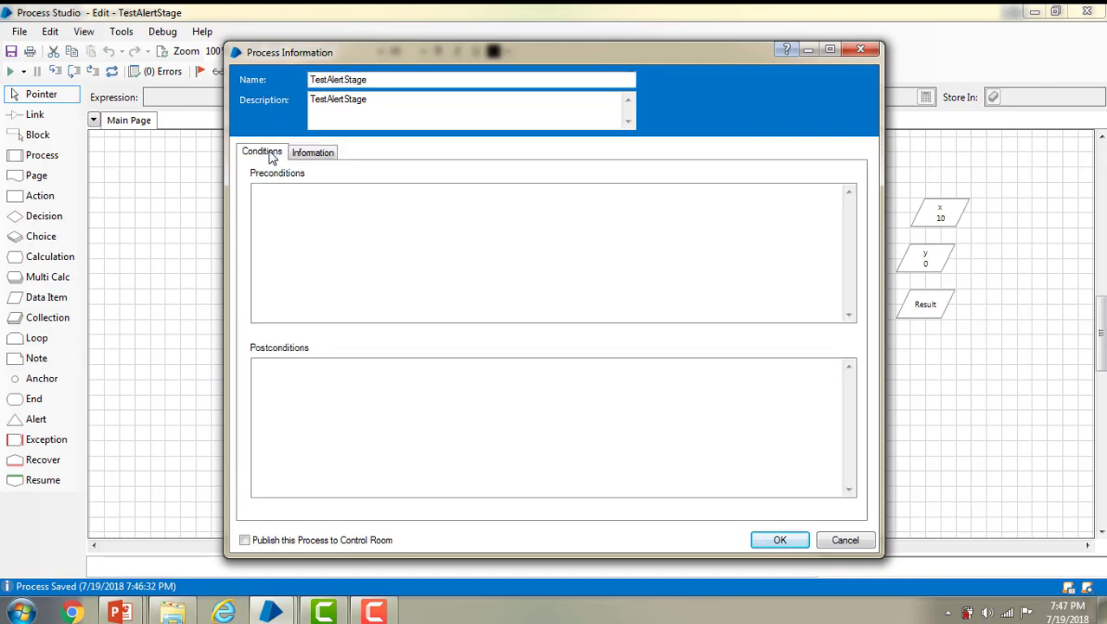
{"action": "left_click", "coordinate": [300, 157]}
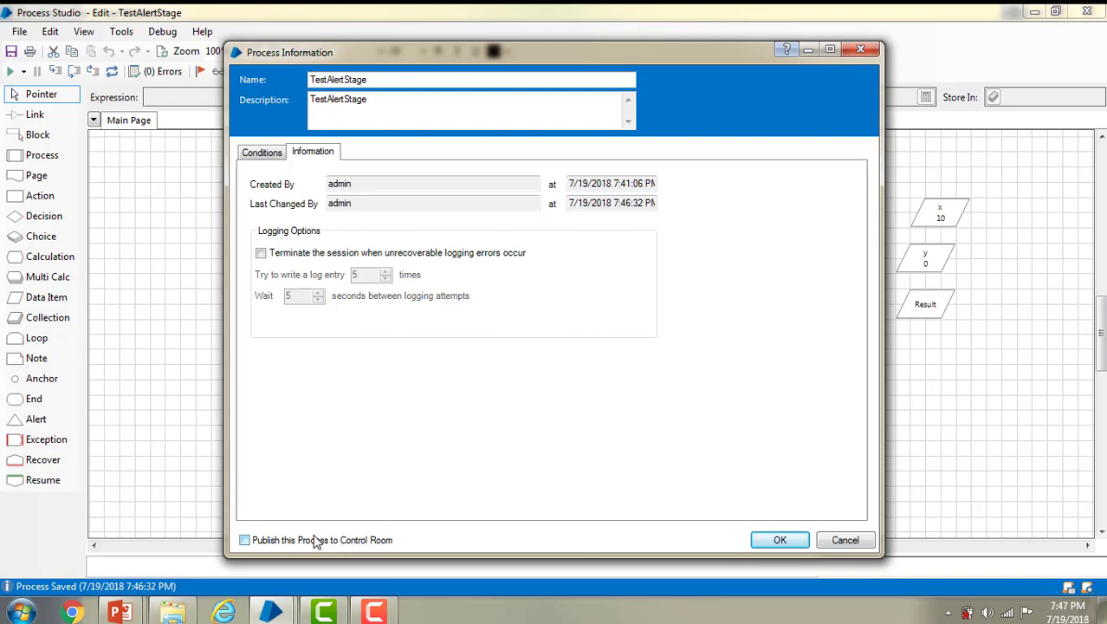
{"action": "left_click", "coordinate": [246, 541]}
{"action": "left_click", "coordinate": [779, 540]}
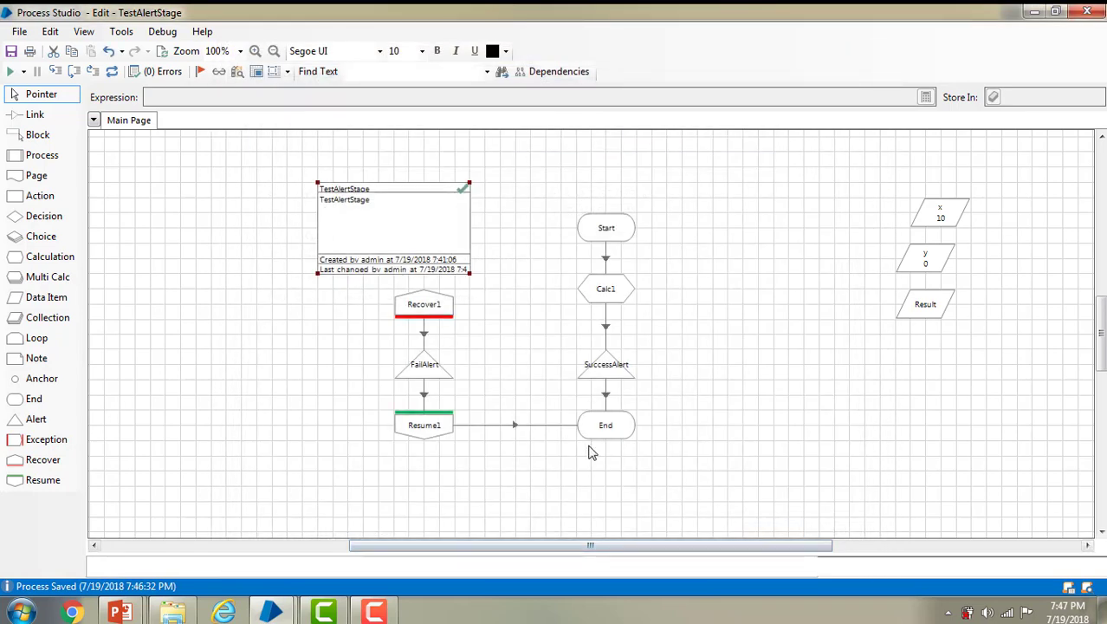
- Save the process with the change summary "save publish" and close Process Studio
{"action": "key", "text": "ctrl+s"}
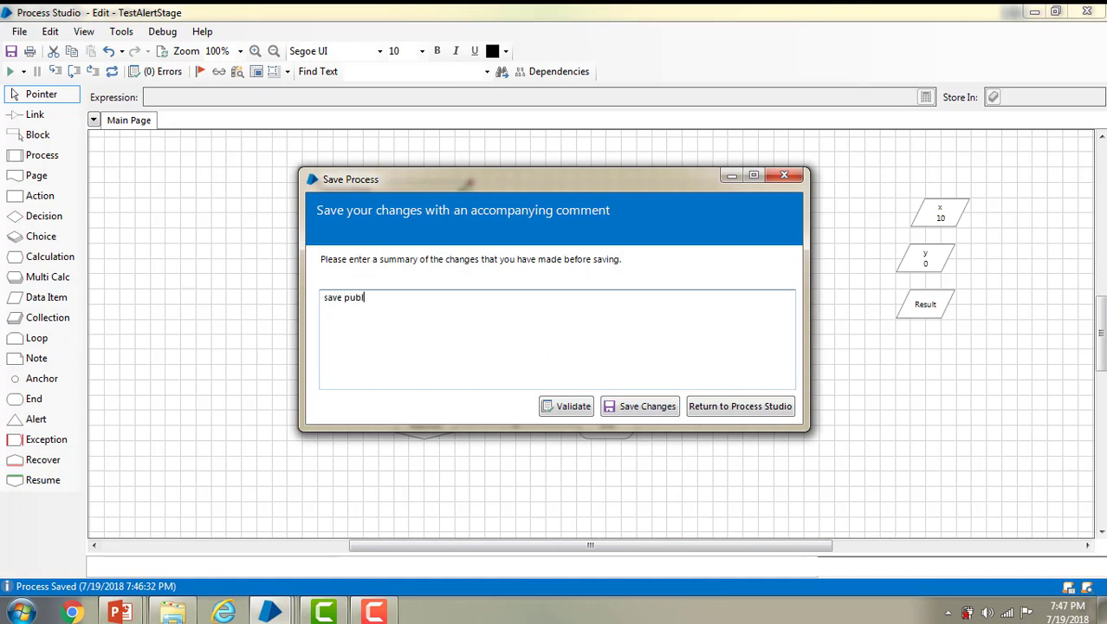
{"action": "left_click", "coordinate": [647, 407]}
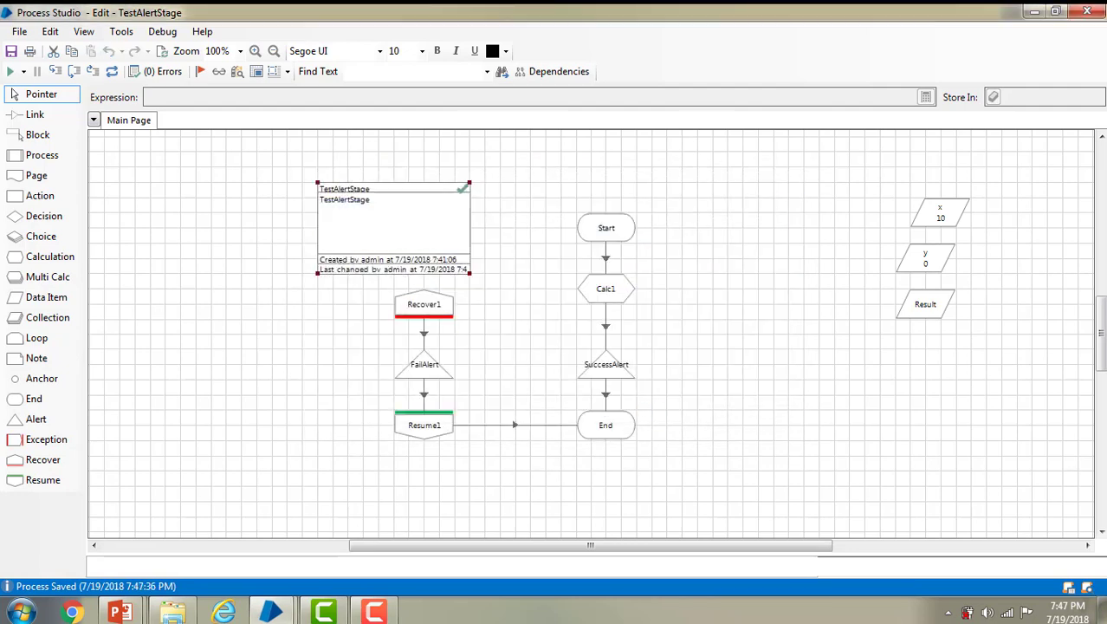
{"action": "left_click", "coordinate": [1086, 16]}
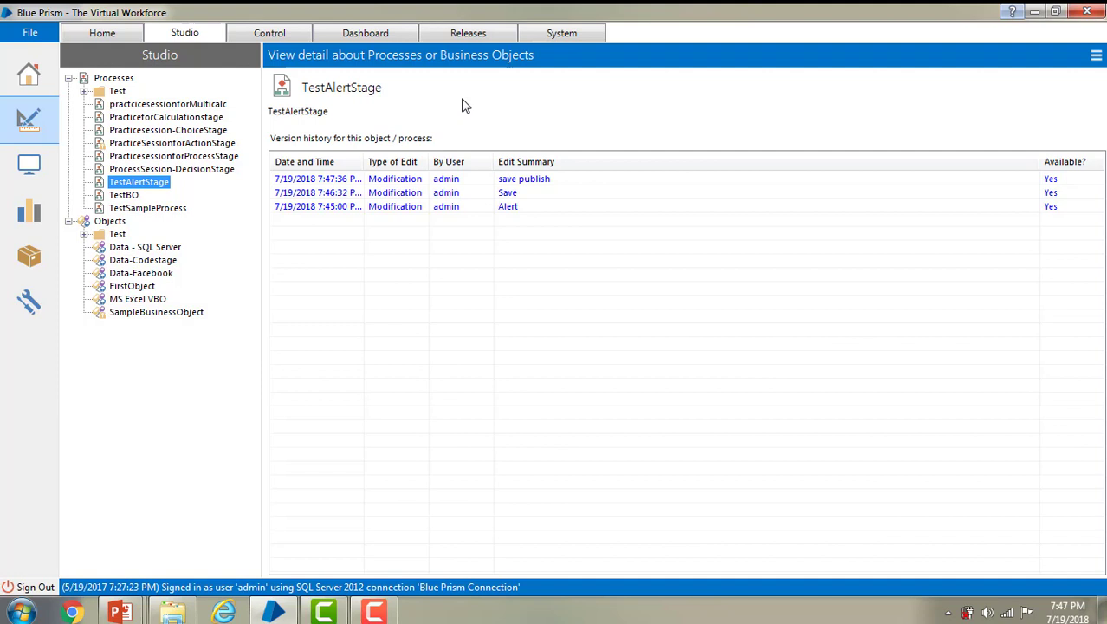
- Open the process alerts configuration for the admin user and select the TestAlertStage process
{"action": "left_click", "coordinate": [563, 35]}
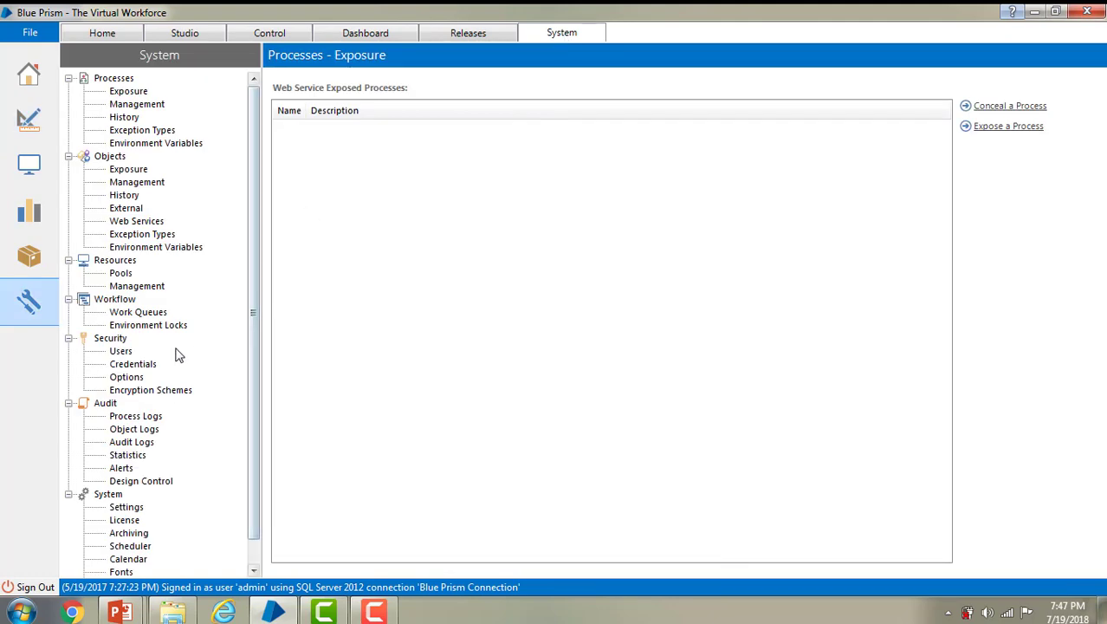
{"action": "left_click", "coordinate": [120, 351]}
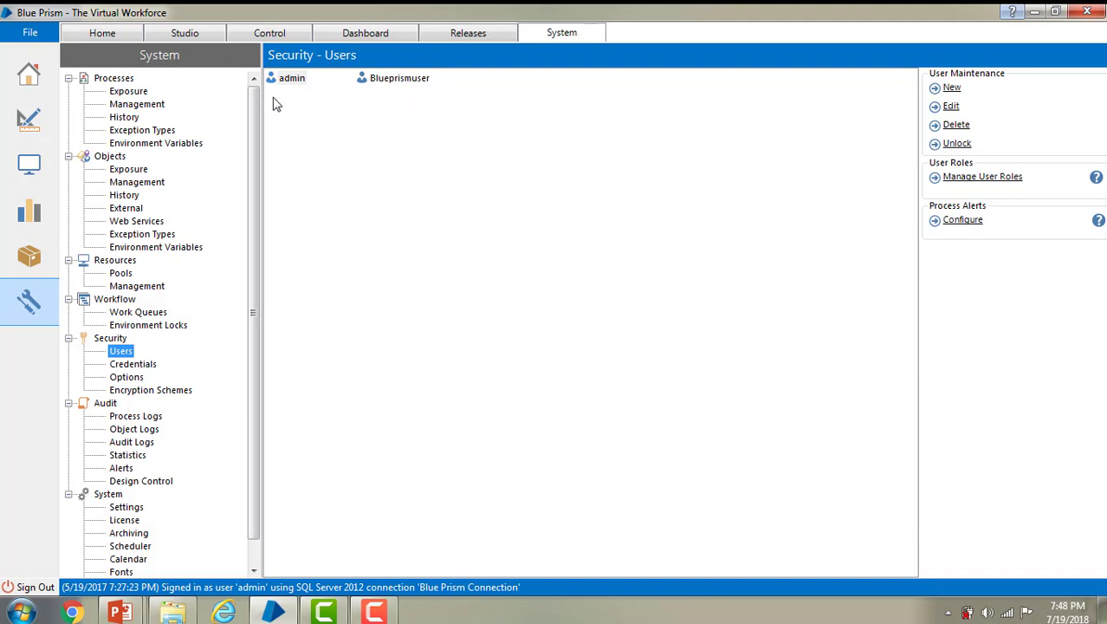
{"action": "left_click", "coordinate": [287, 79]}
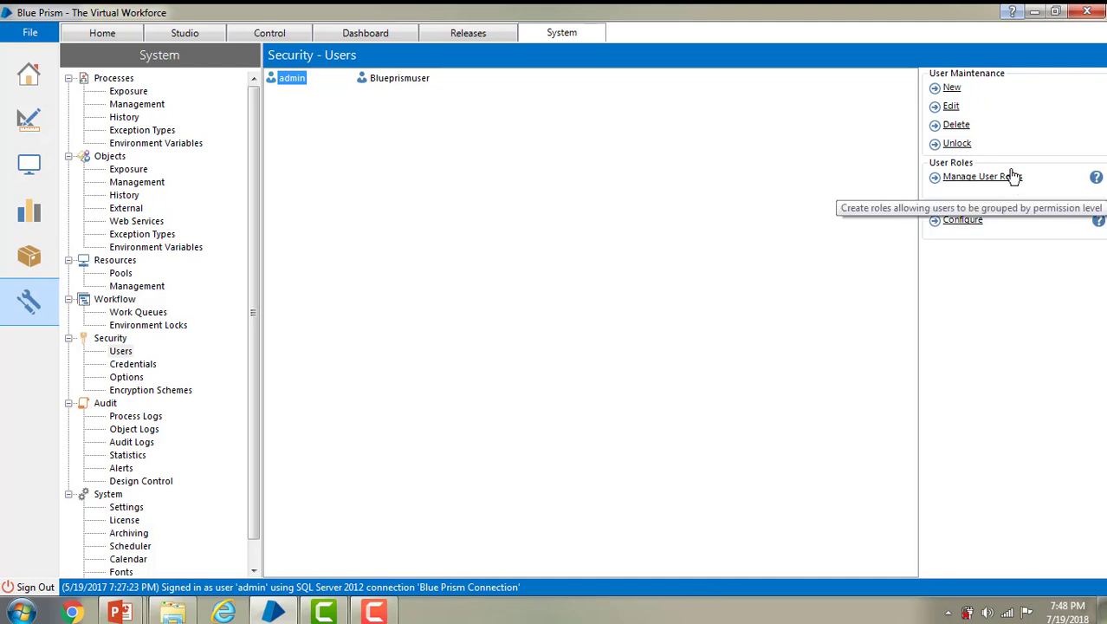
{"action": "left_click", "coordinate": [971, 227]}
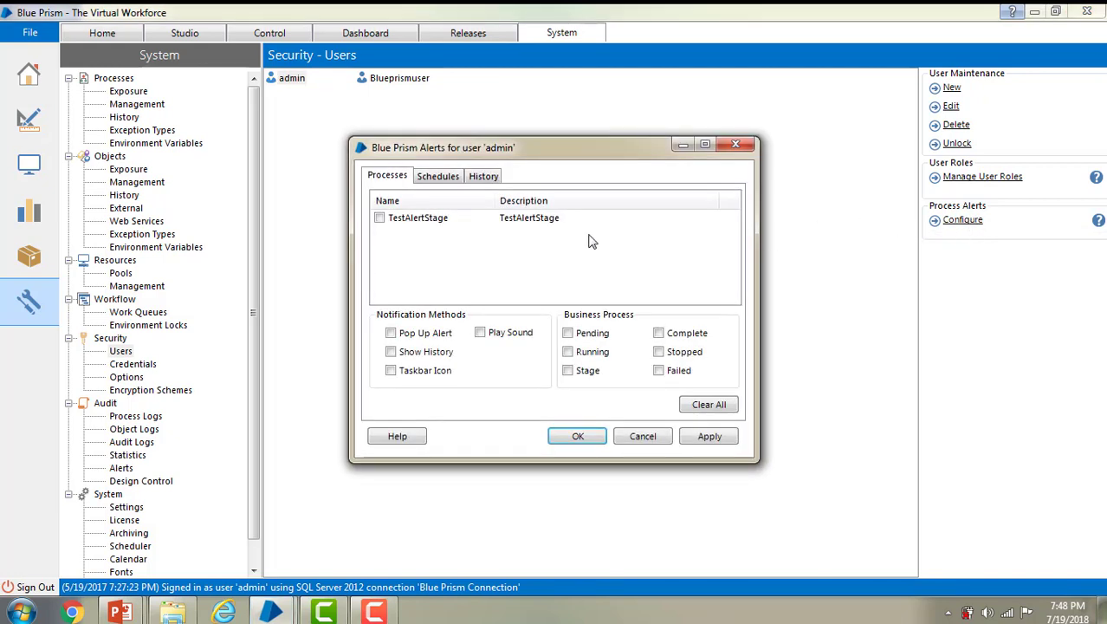
{"action": "left_click", "coordinate": [379, 219]}
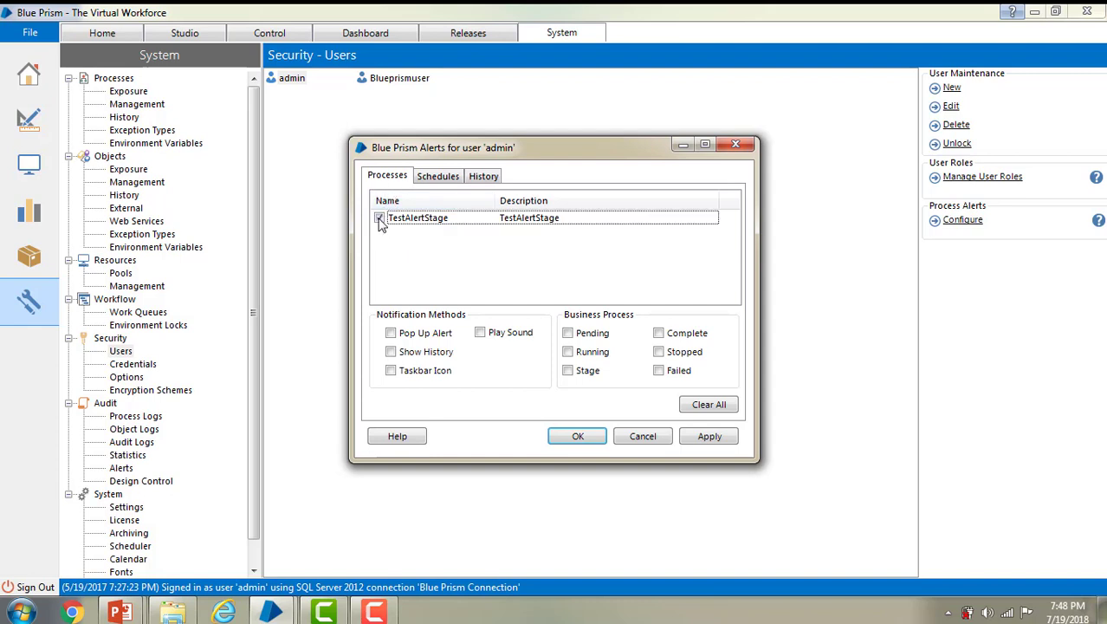
- Reopen the admin user's process alerts configuration to check the listed processes, and cancel it
{"action": "left_click", "coordinate": [192, 34]}
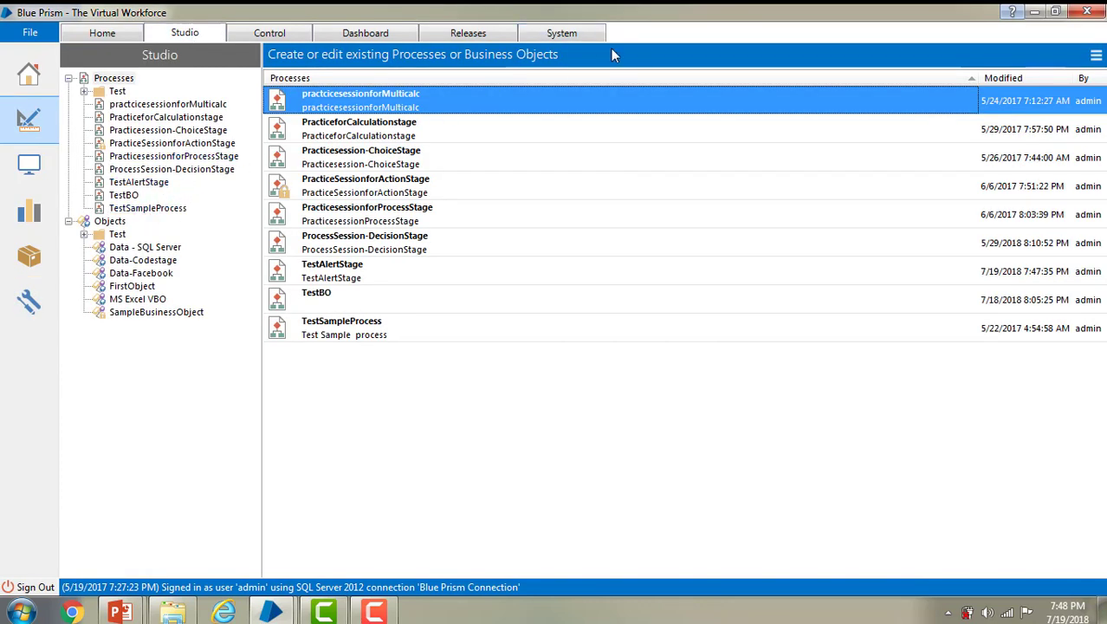
{"action": "left_click", "coordinate": [561, 35]}
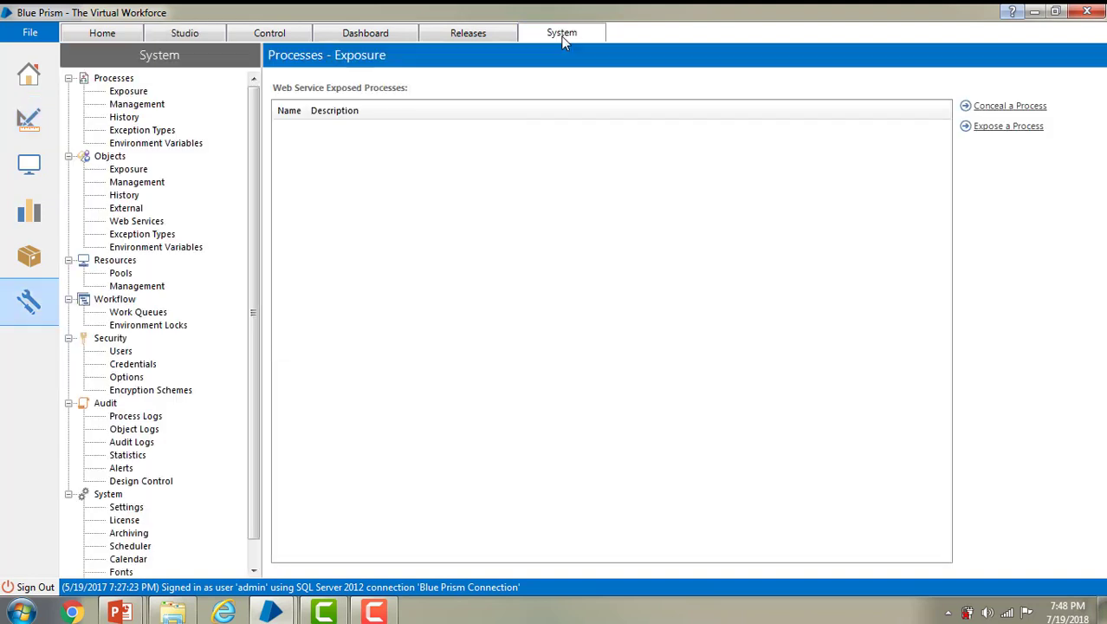
{"action": "left_click", "coordinate": [120, 352]}
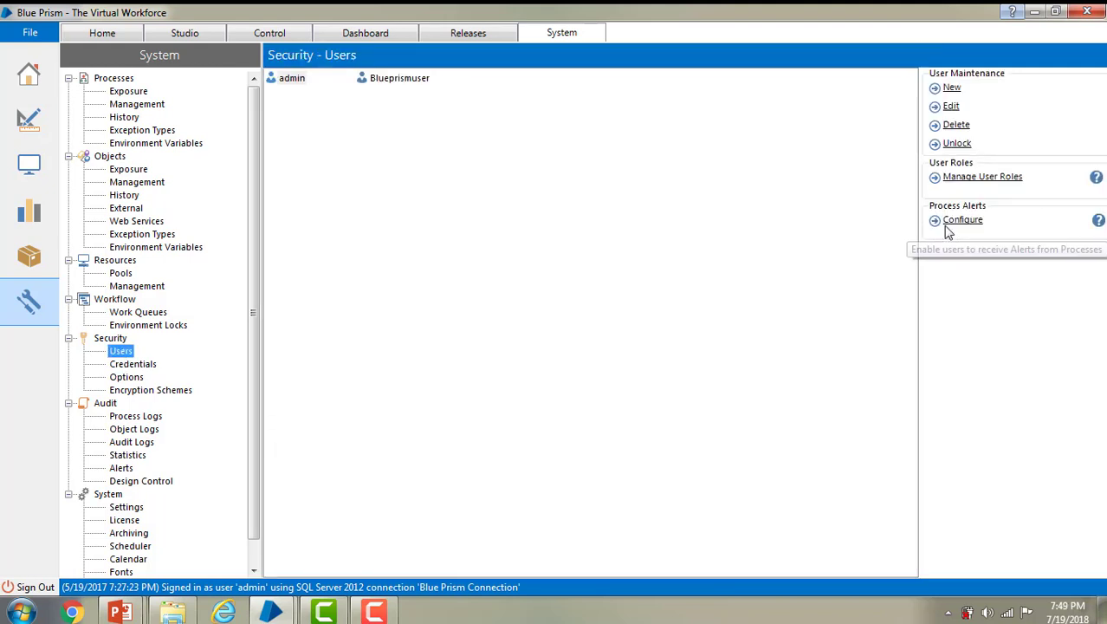
{"action": "left_click", "coordinate": [962, 223]}
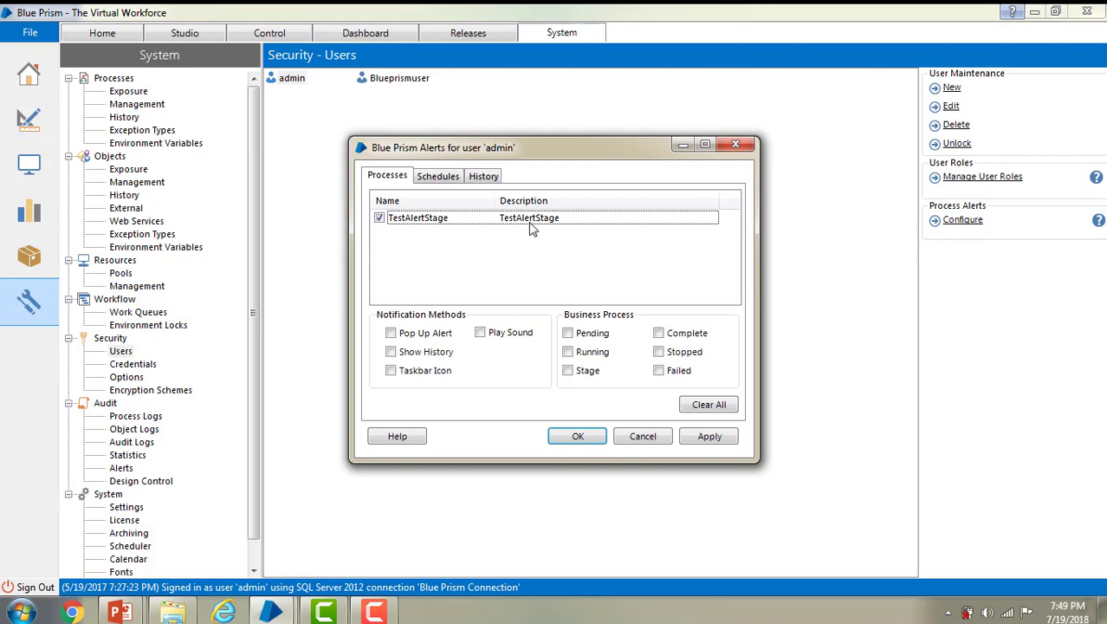
{"action": "left_click", "coordinate": [643, 436]}
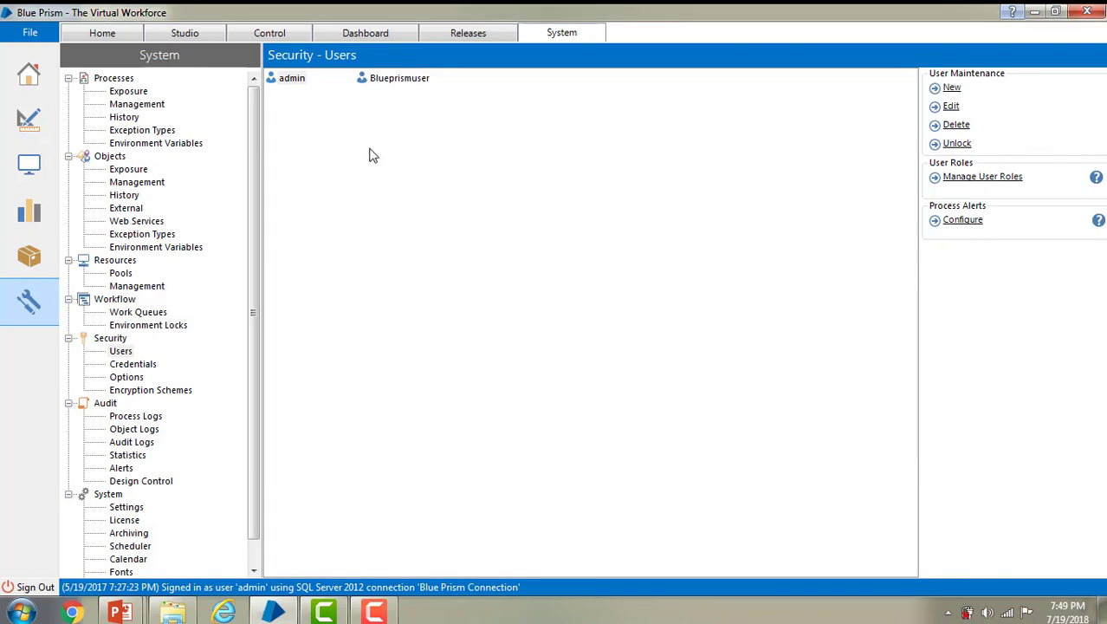
- Open the TestAlertStage process for editing and unpublish it from Control Room in its process information
{"action": "left_click", "coordinate": [201, 40]}
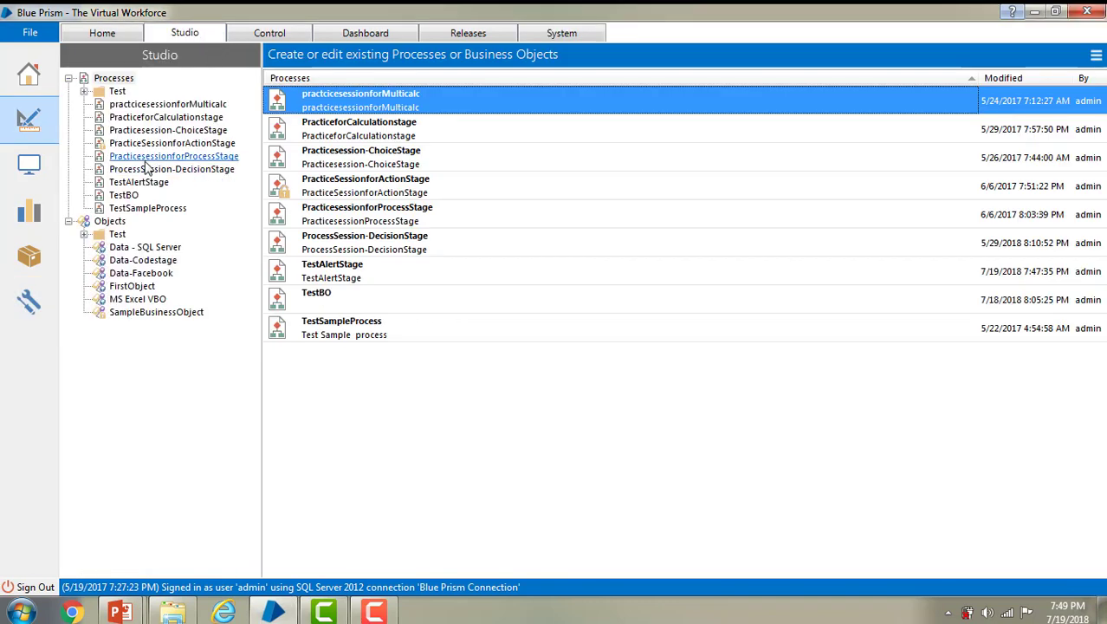
{"action": "double_click", "coordinate": [138, 187]}
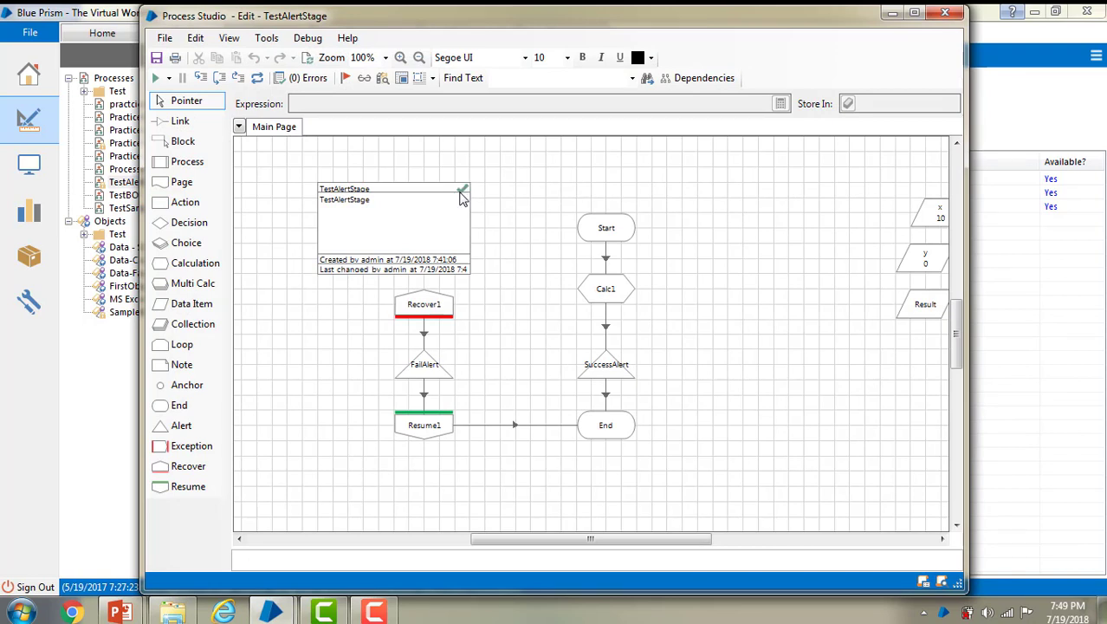
{"action": "right_click", "coordinate": [434, 194]}
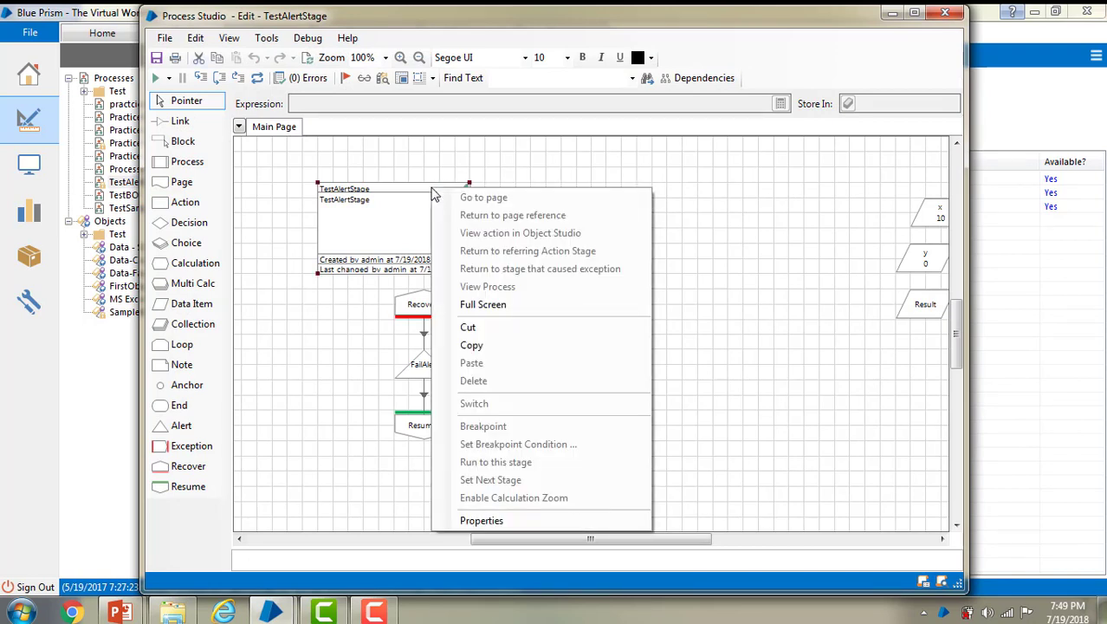
{"action": "left_click", "coordinate": [431, 195]}
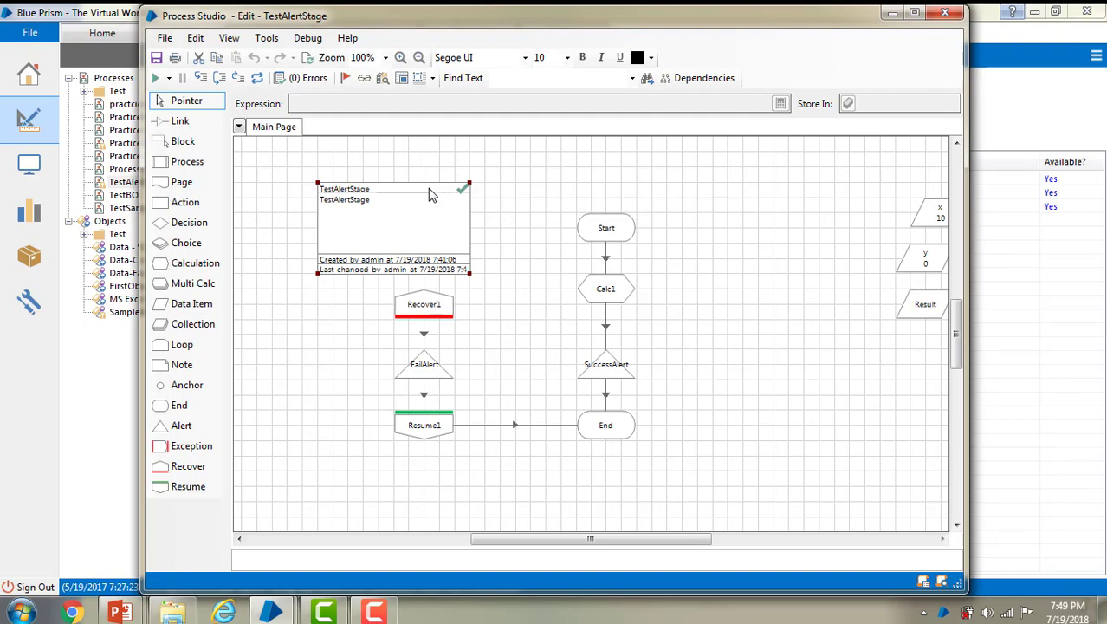
{"action": "right_click", "coordinate": [431, 194]}
{"action": "left_click", "coordinate": [378, 221]}
{"action": "double_click", "coordinate": [375, 225]}
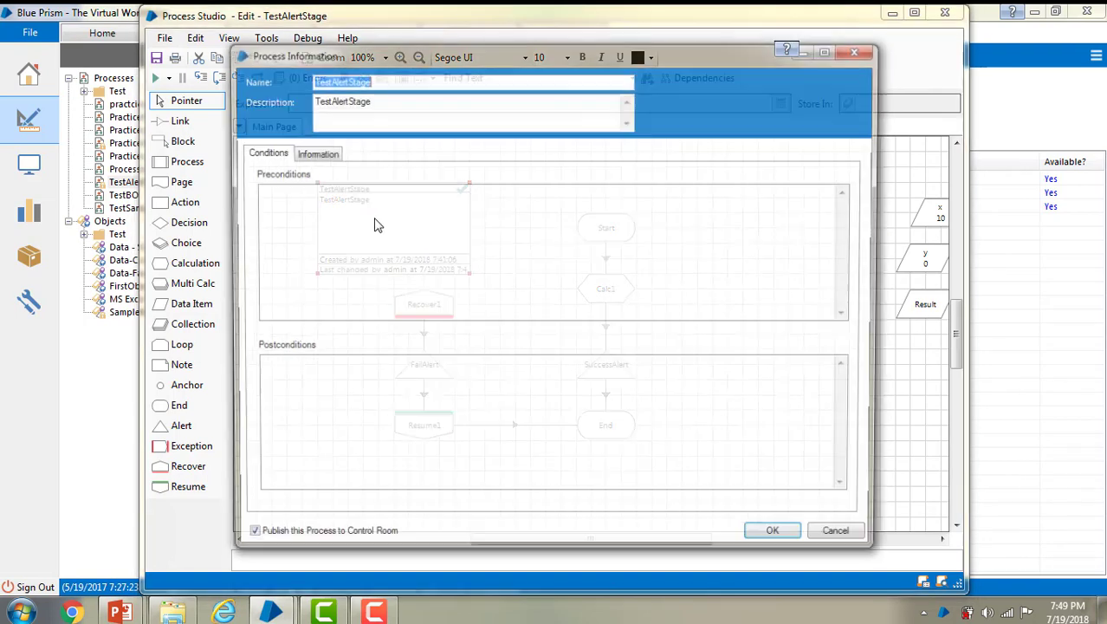
{"action": "left_click", "coordinate": [247, 540]}
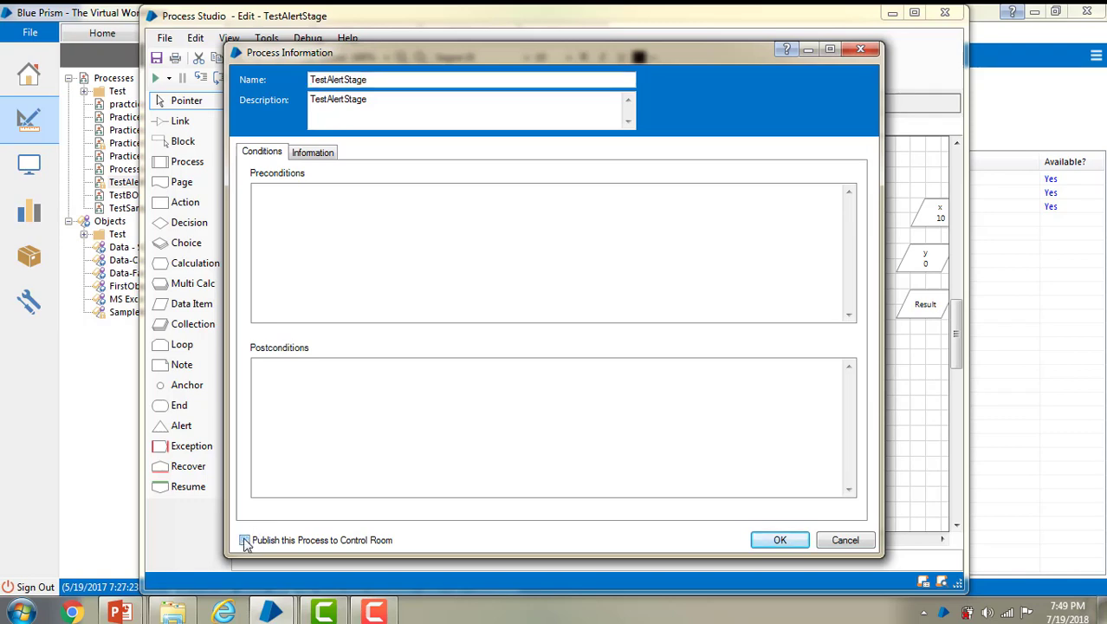
{"action": "left_click", "coordinate": [790, 542]}
- Save the unpublished process with the change summary "Save" and leave Process Studio
{"action": "key", "text": "ctrl+s"}
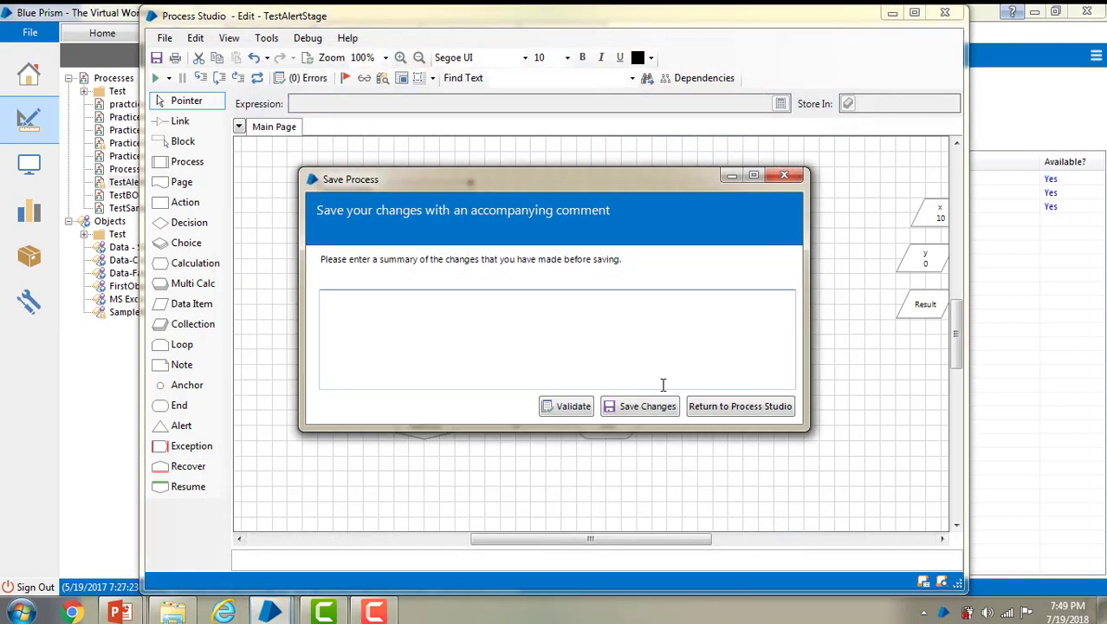
{"action": "type", "text": "Save"}
{"action": "left_click", "coordinate": [656, 412]}
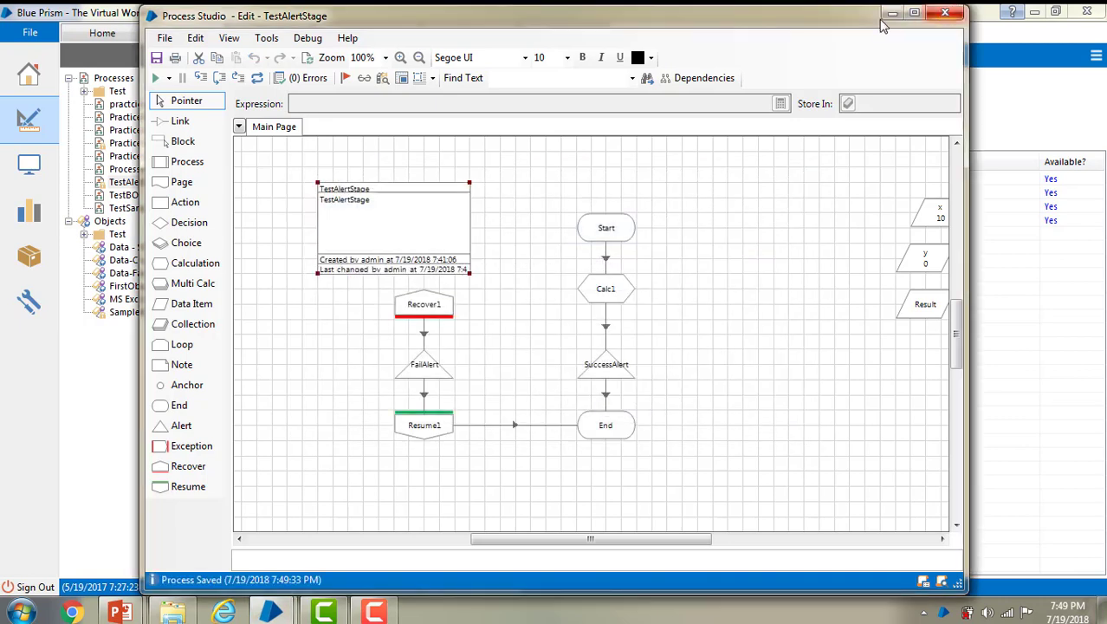
{"action": "left_click", "coordinate": [943, 15]}
- Check which processes the admin user's process alerts configuration lists while TestAlertStage is unpublished
{"action": "left_click", "coordinate": [547, 35]}
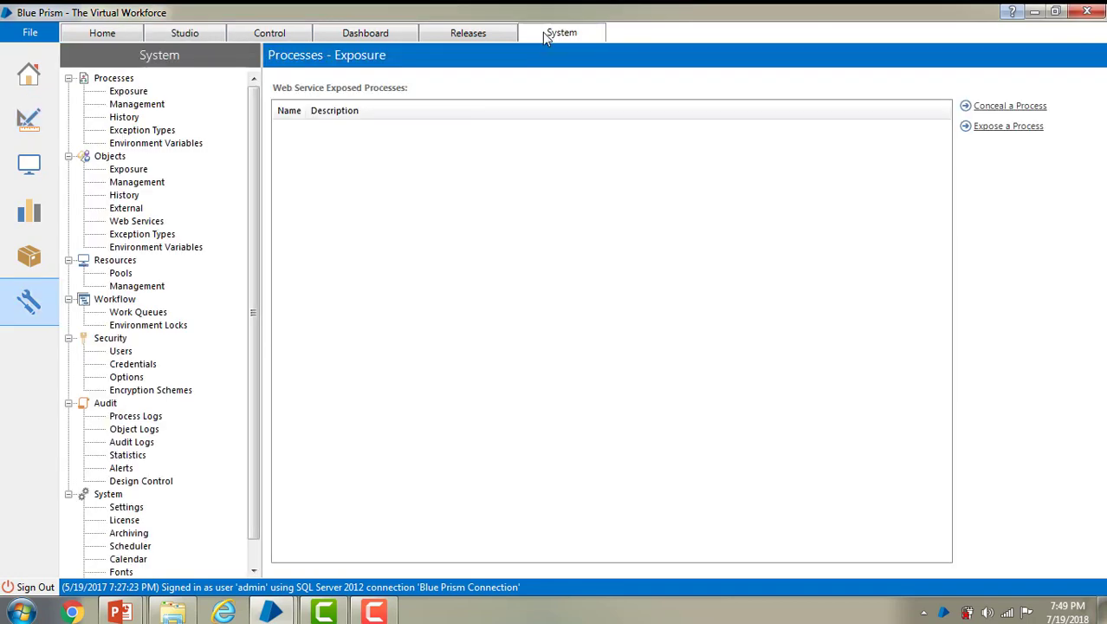
{"action": "left_click", "coordinate": [121, 351]}
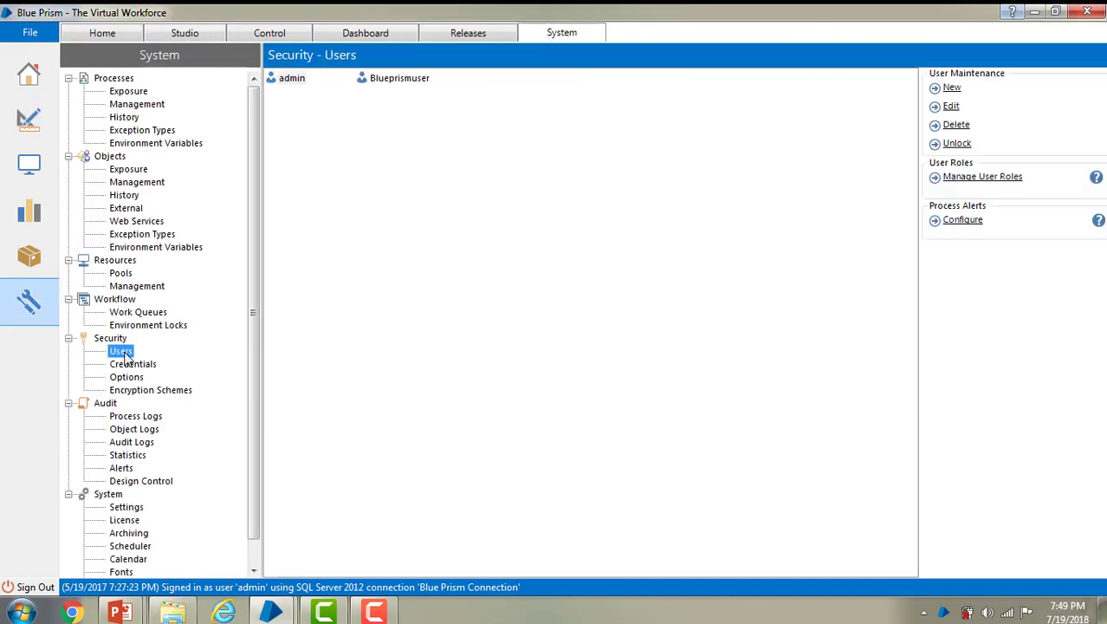
{"action": "left_click", "coordinate": [960, 224]}
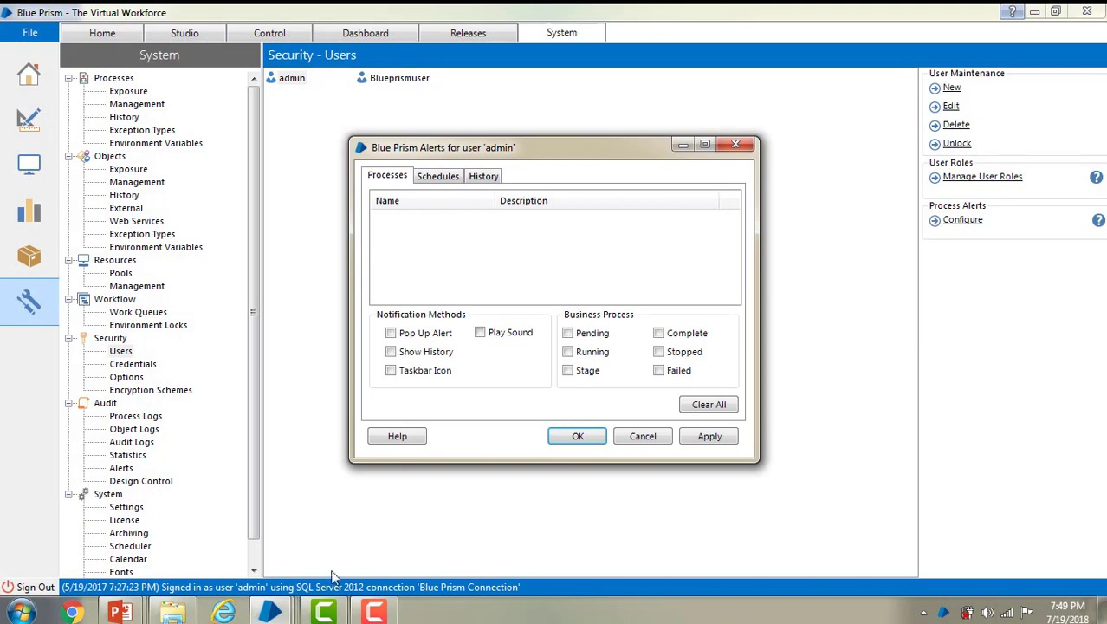
- Return to TestAlertStage in Process Studio and publish the process to Control Room again in its process information
{"action": "mouse_move", "coordinate": [271, 612]}
{"action": "left_click", "coordinate": [299, 516]}
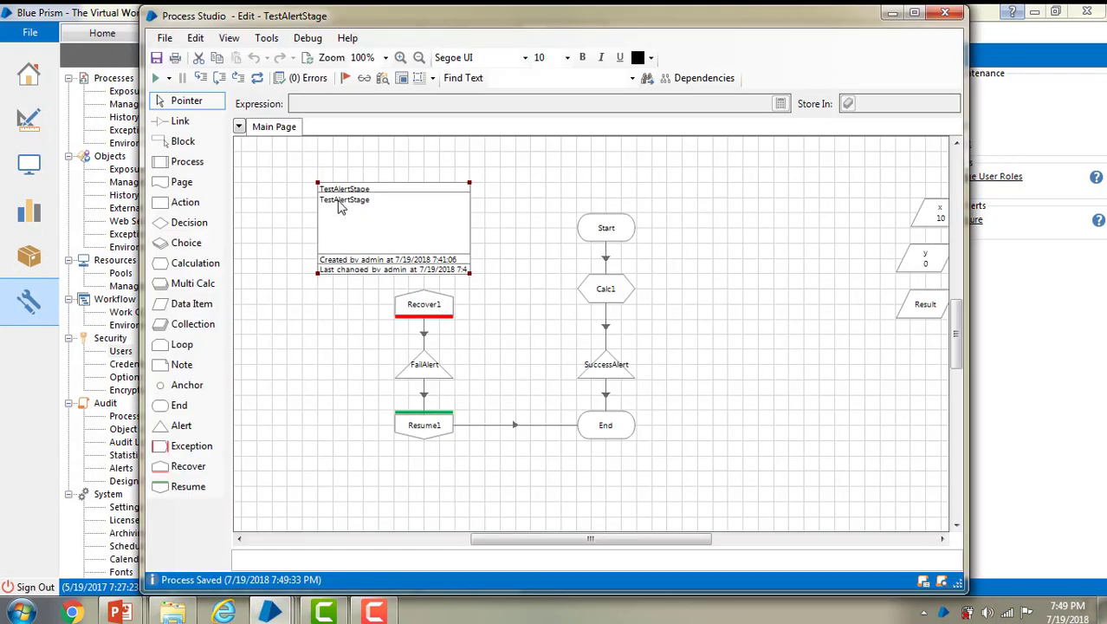
{"action": "right_click", "coordinate": [339, 201]}
{"action": "double_click", "coordinate": [339, 200]}
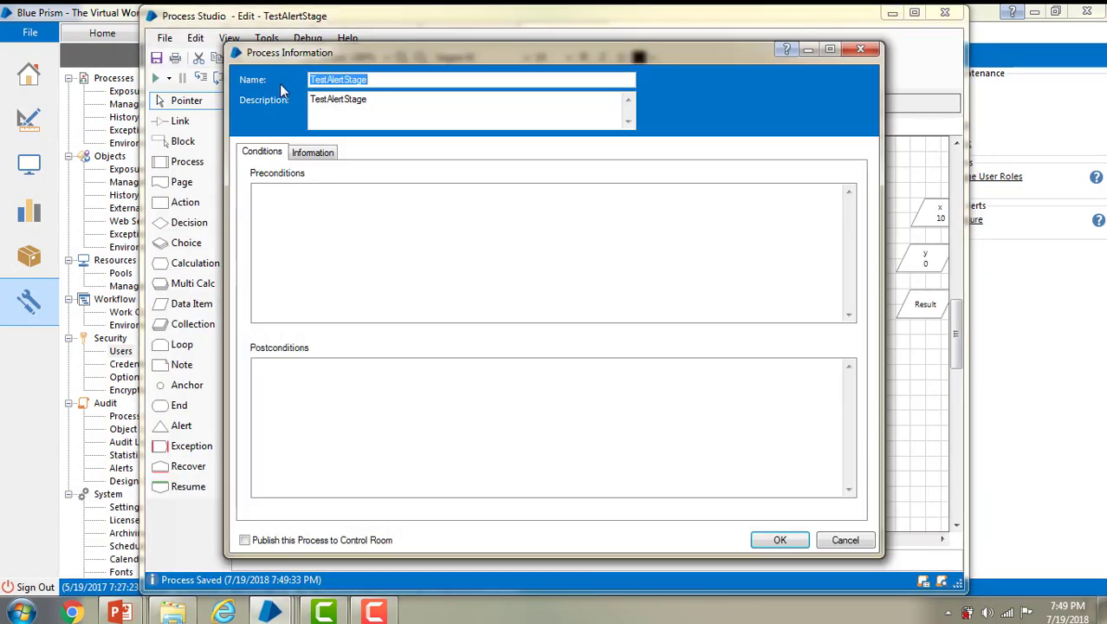
{"action": "left_click", "coordinate": [245, 540]}
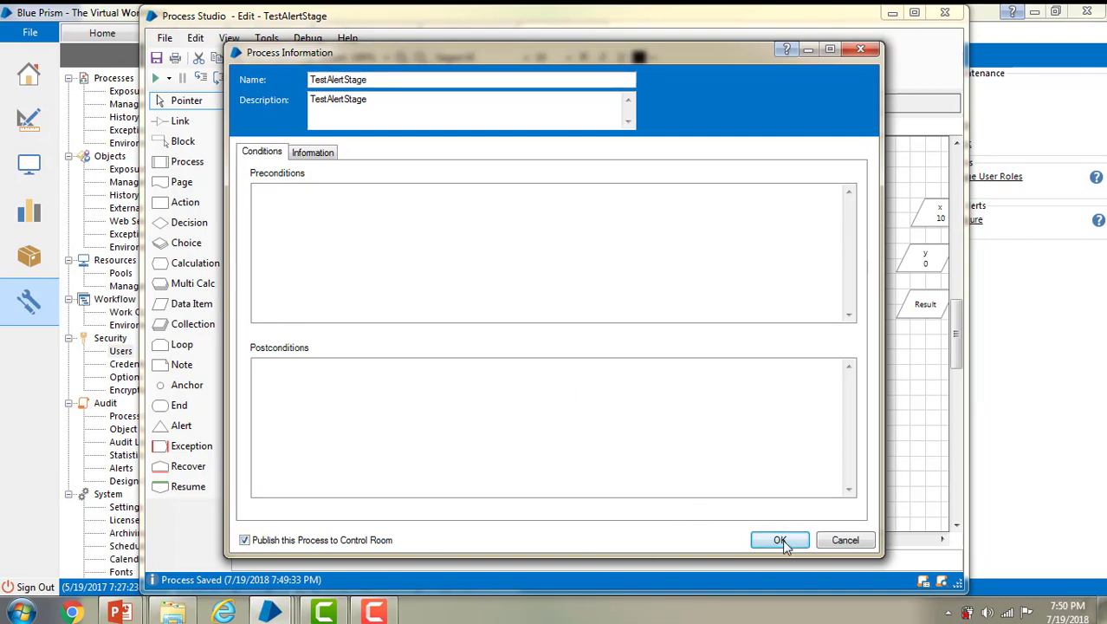
{"action": "left_click", "coordinate": [779, 539]}
- Save the process with the change summary "publish" and leave Process Studio
{"action": "key", "text": "ctrl+s"}
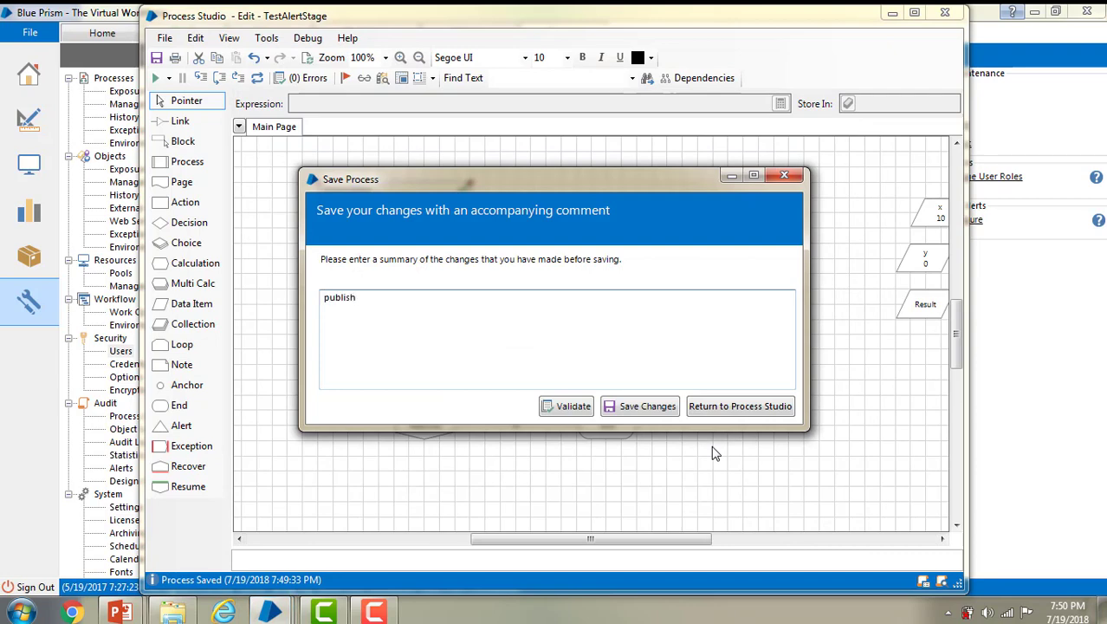
{"action": "left_click", "coordinate": [648, 407]}
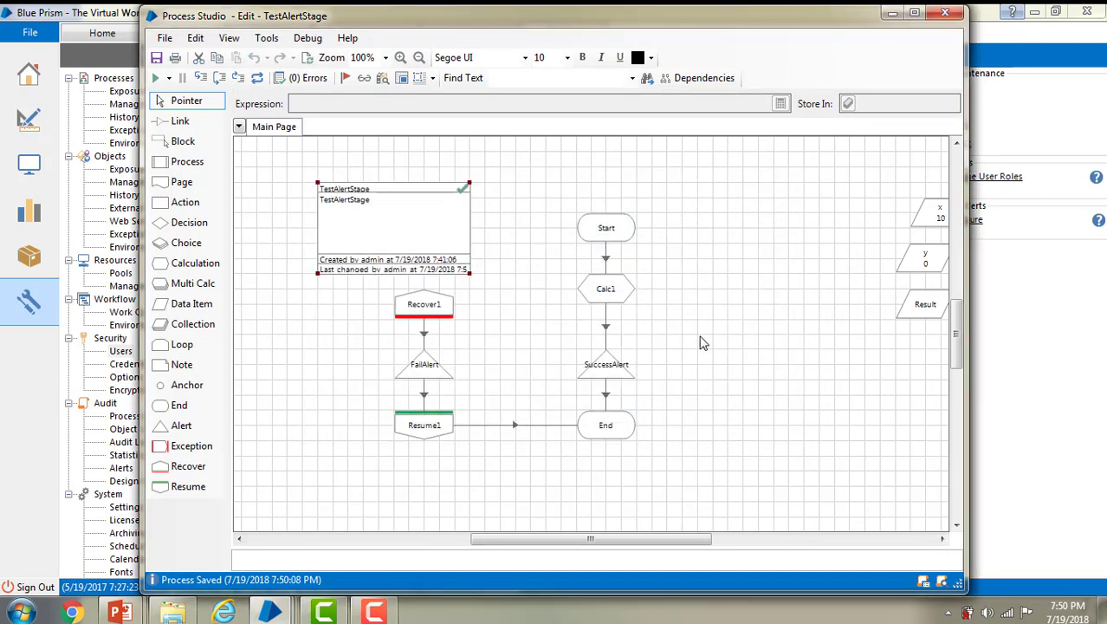
{"action": "left_click", "coordinate": [950, 17]}
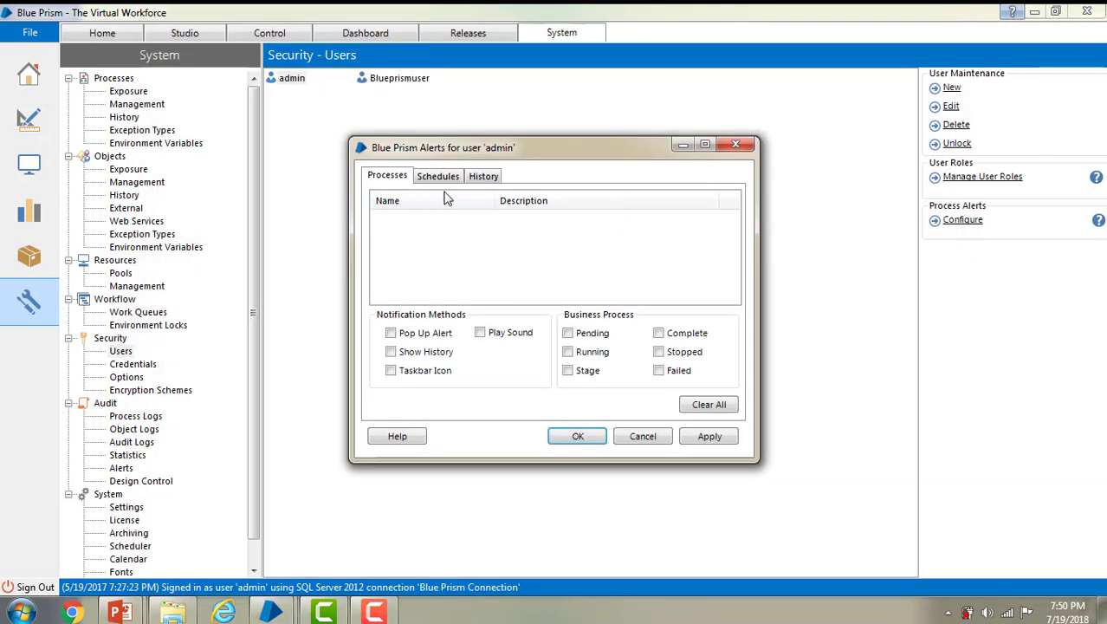
- Reload the admin user's alerts configuration, select TestAlertStage and enable Pop Up Alert, Show History, Taskbar Icon and Play Sound notifications
{"action": "left_click", "coordinate": [663, 438]}
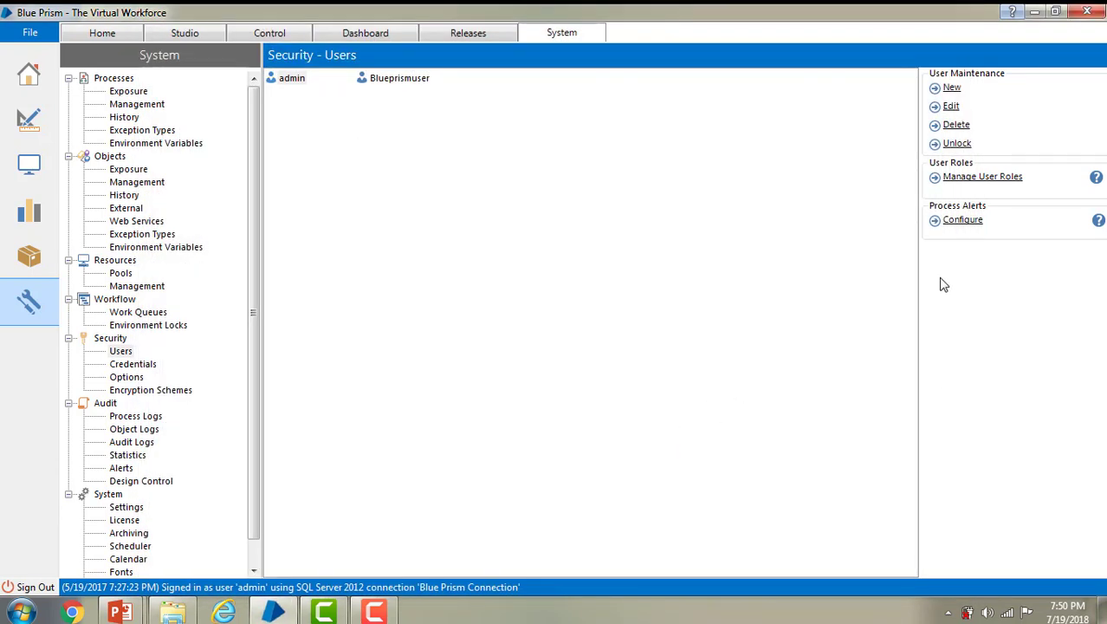
{"action": "left_click", "coordinate": [963, 220]}
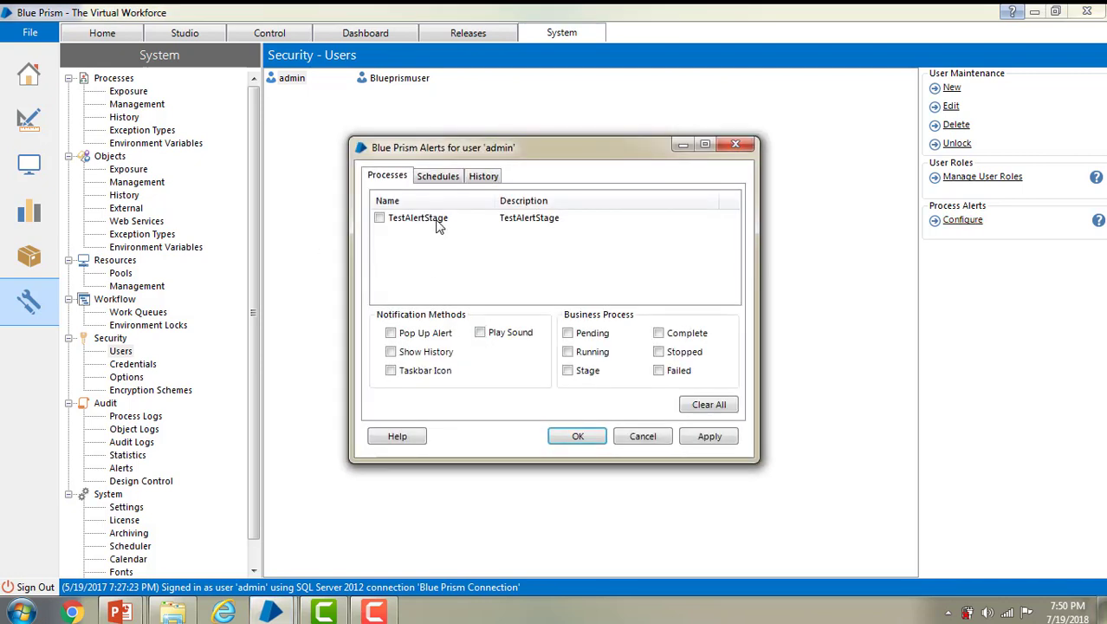
{"action": "left_click", "coordinate": [380, 219]}
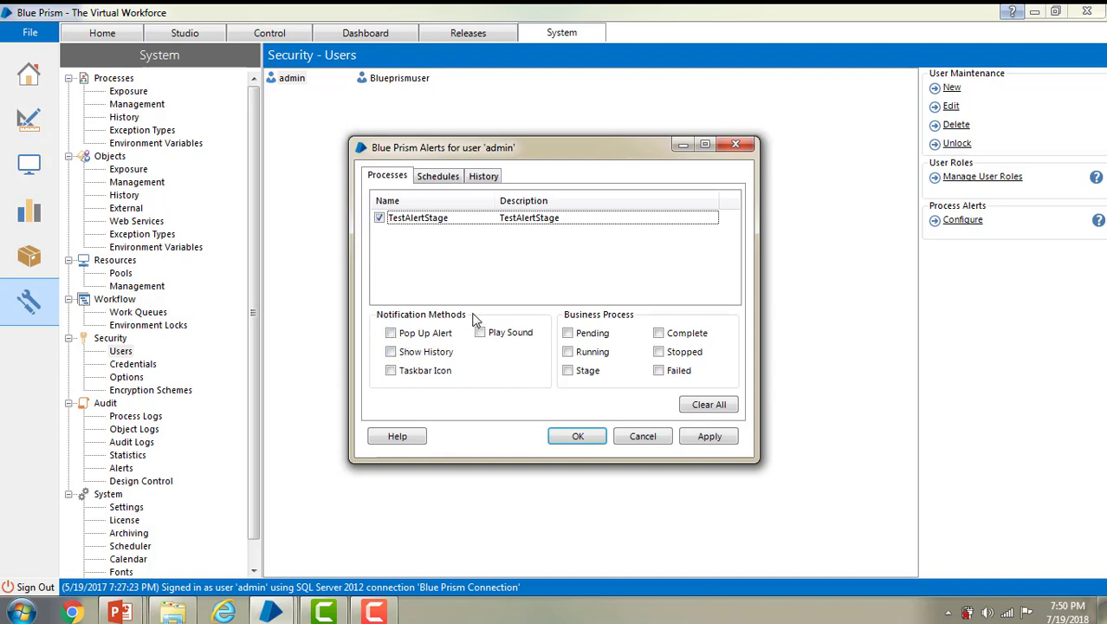
{"action": "left_click_drag", "start_coordinate": [431, 328], "coordinate": [369, 306]}
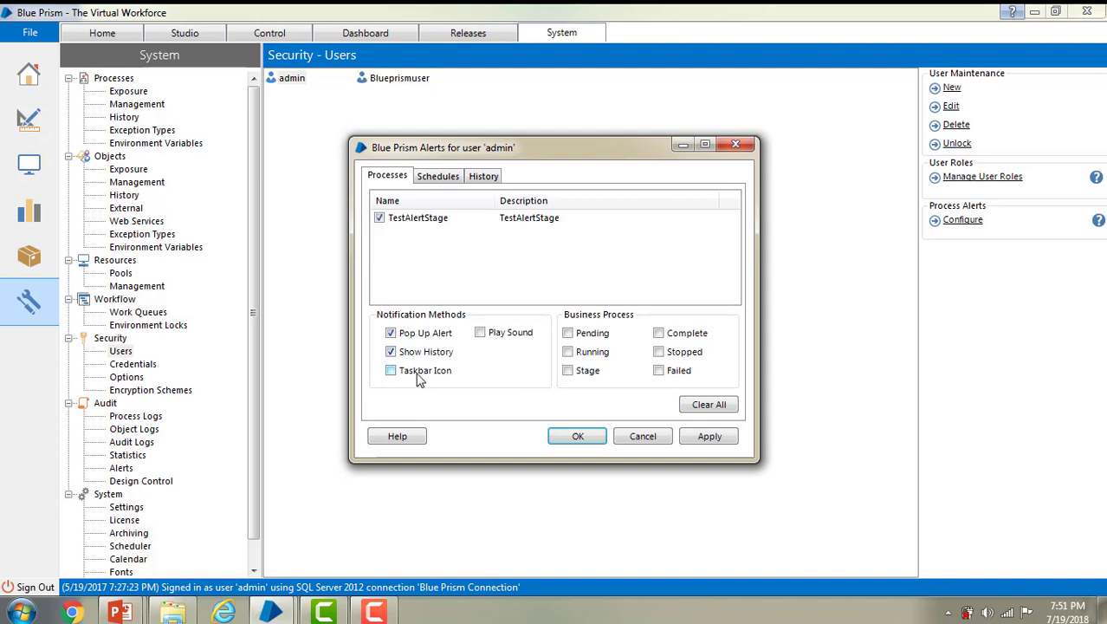
{"action": "left_click", "coordinate": [482, 334]}
- Enable alerts for the Pending, Running, Stage, Complete, Stopped and Failed business process states, and apply the configuration
{"action": "left_click", "coordinate": [568, 334]}
{"action": "left_click", "coordinate": [568, 352]}
{"action": "left_click", "coordinate": [567, 371]}
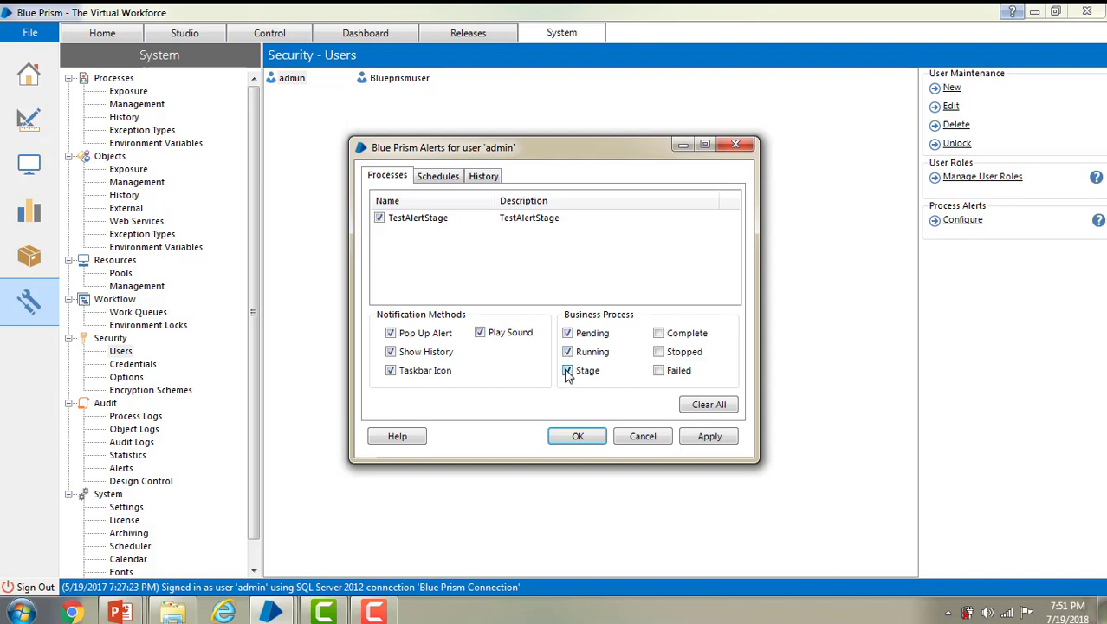
{"action": "left_click", "coordinate": [658, 353]}
{"action": "left_click", "coordinate": [658, 334]}
{"action": "left_click", "coordinate": [711, 441]}
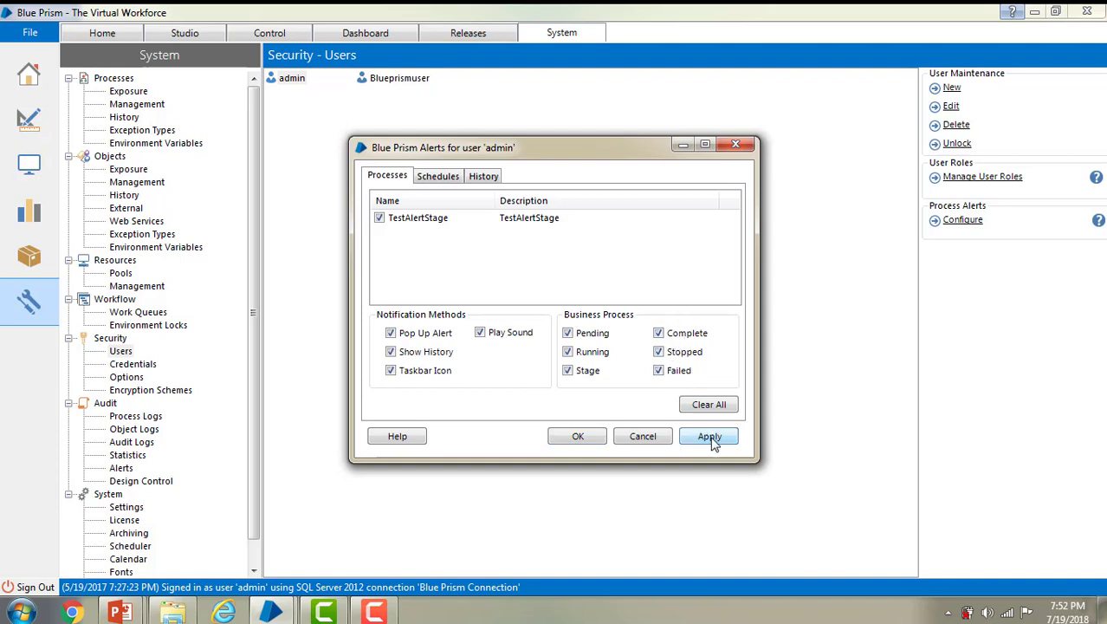
{"action": "left_click", "coordinate": [578, 439]}
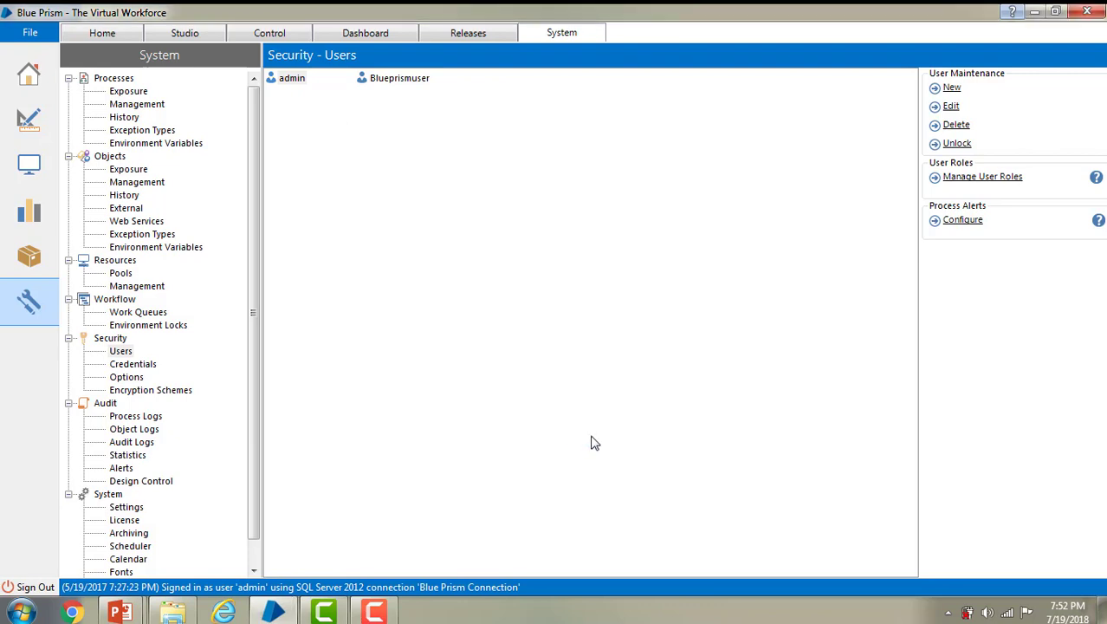
- Open the TestAlertStage process for editing from Studio and maximize its Process Studio window
{"action": "left_click", "coordinate": [183, 35]}
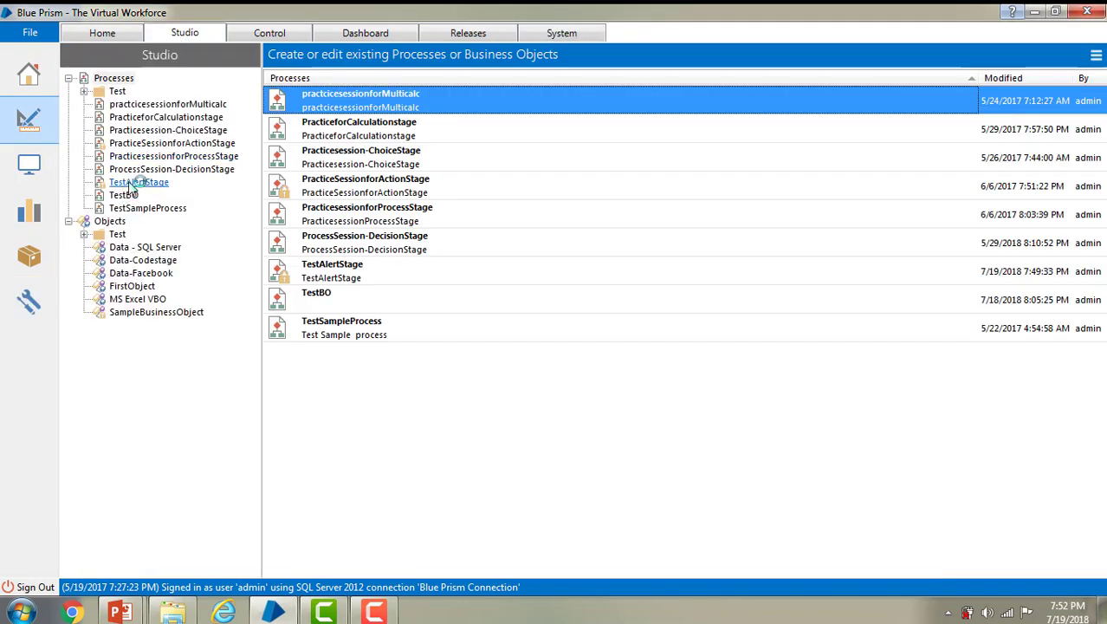
{"action": "double_click", "coordinate": [132, 183]}
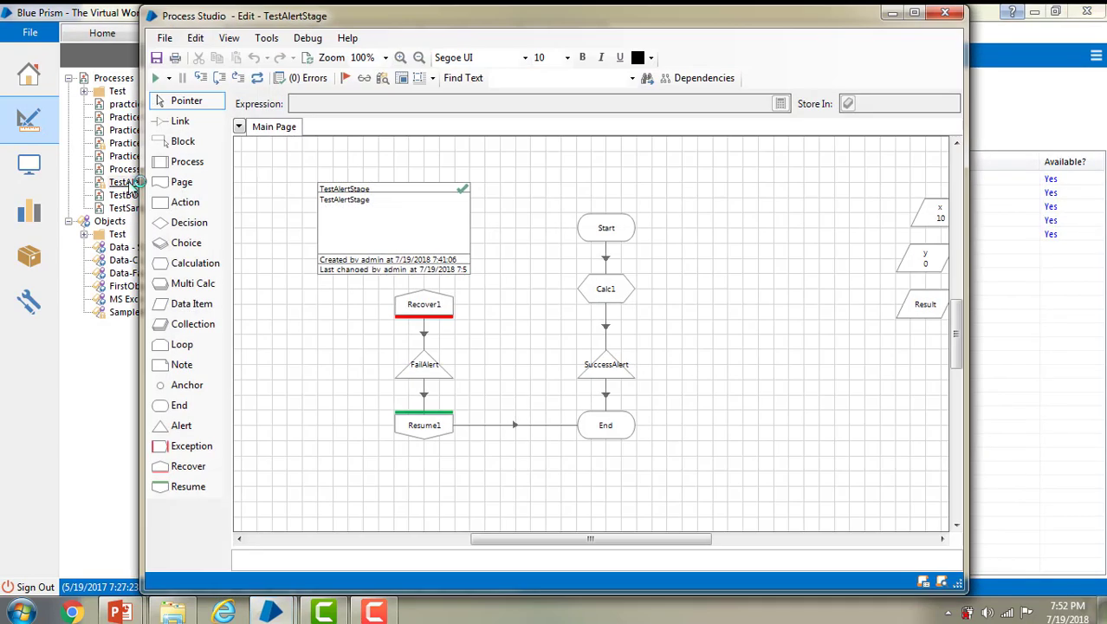
{"action": "double_click", "coordinate": [556, 23]}
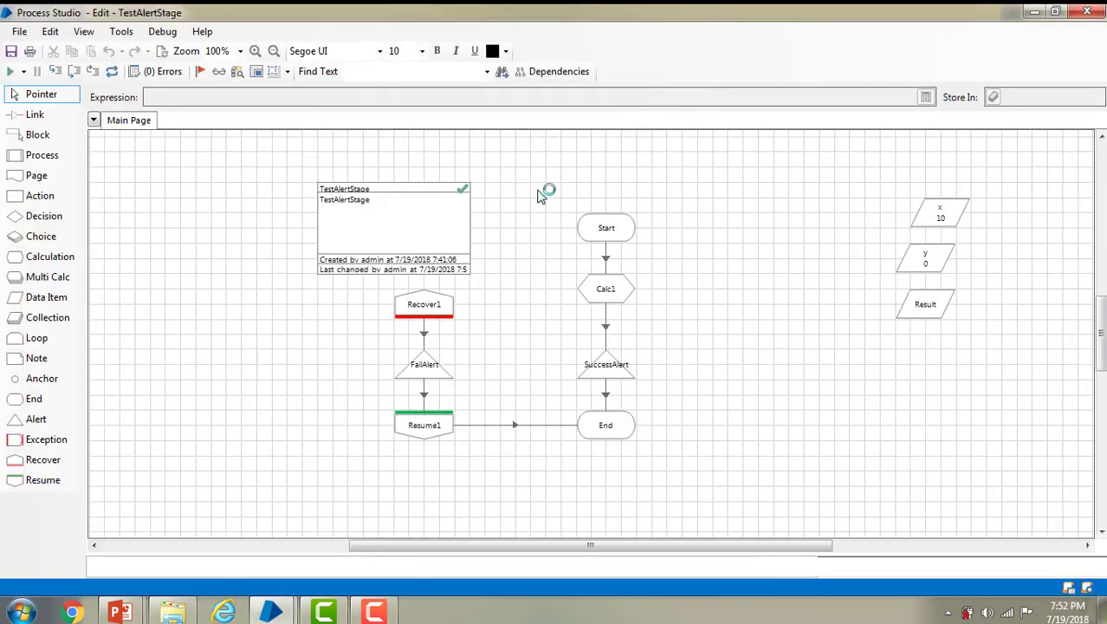
- Set the initial value of the data item y to 2
{"action": "double_click", "coordinate": [932, 258]}
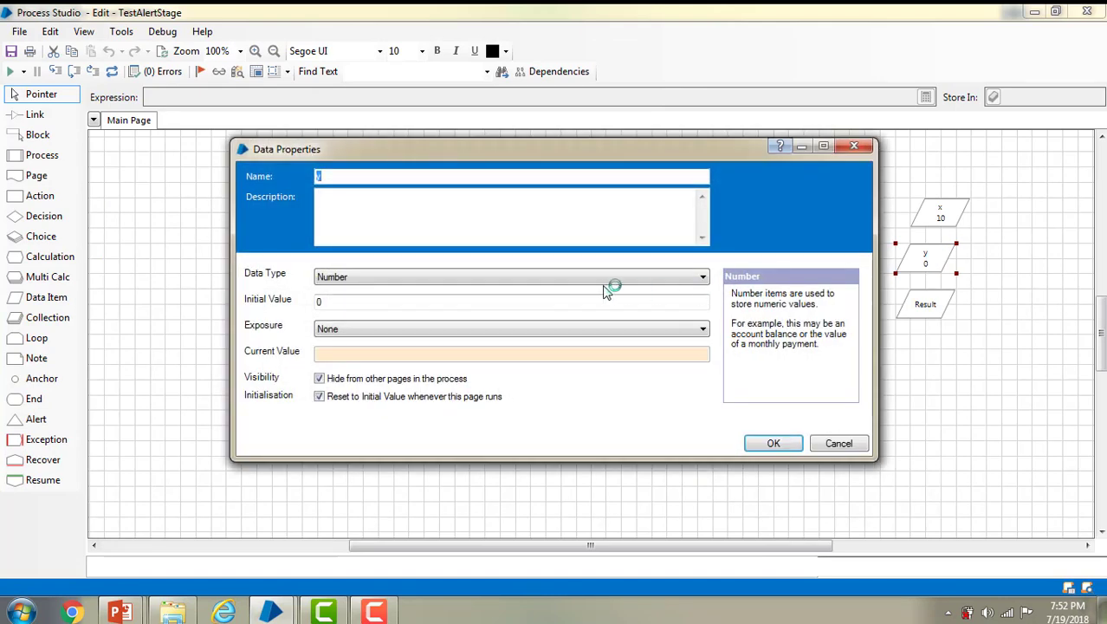
{"action": "left_click", "coordinate": [435, 303]}
{"action": "key", "text": "BackSpace"}
{"action": "type", "text": "2"}
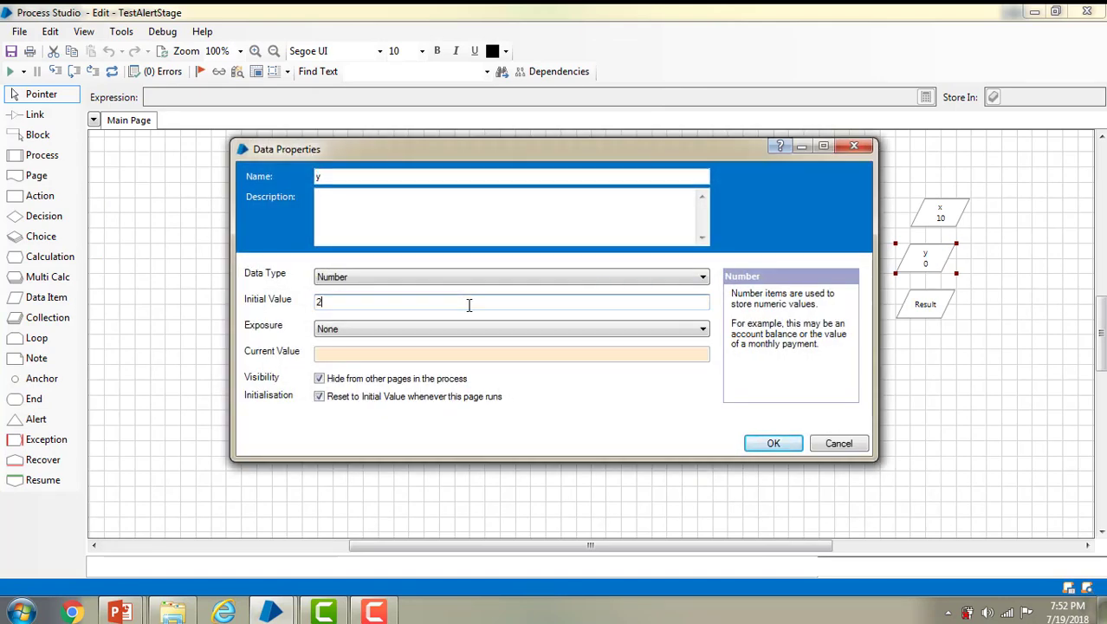
{"action": "left_click", "coordinate": [767, 443]}
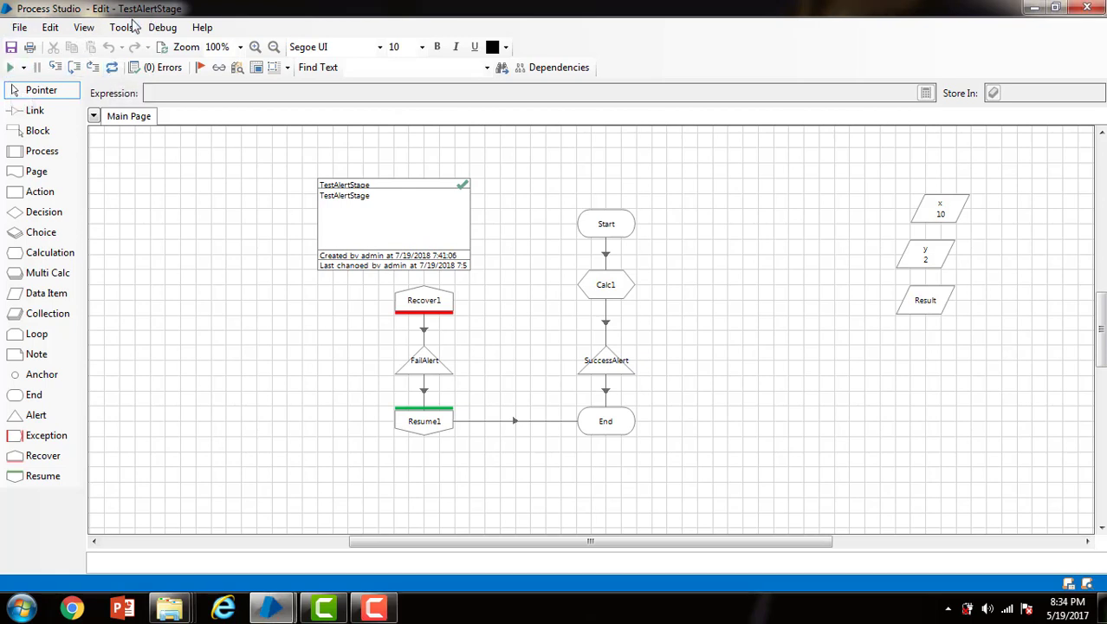
- Run TestAlertStage, review the admin user's alert history beside the flow, and close the history without changes
{"action": "left_click", "coordinate": [12, 69]}
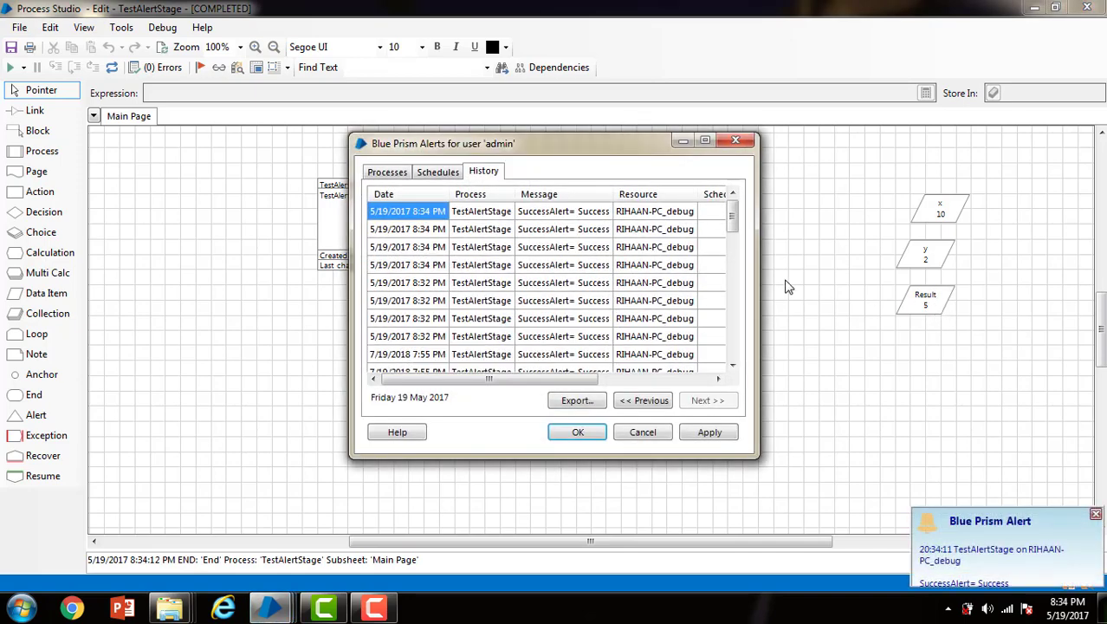
{"action": "left_click_drag", "start_coordinate": [633, 151], "coordinate": [962, 160]}
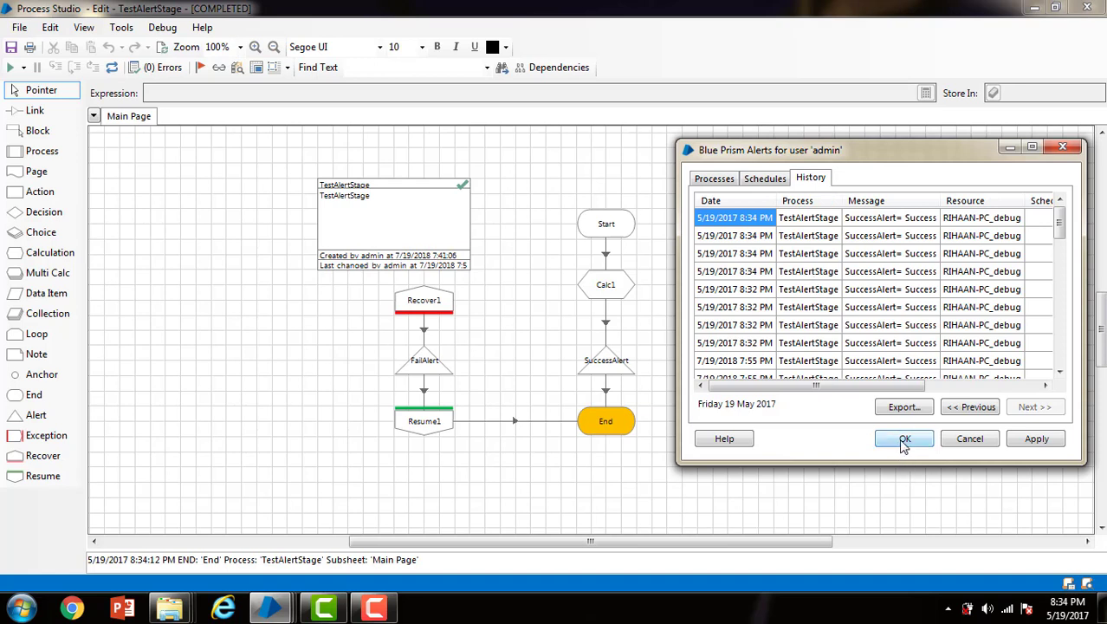
{"action": "left_click", "coordinate": [977, 439]}
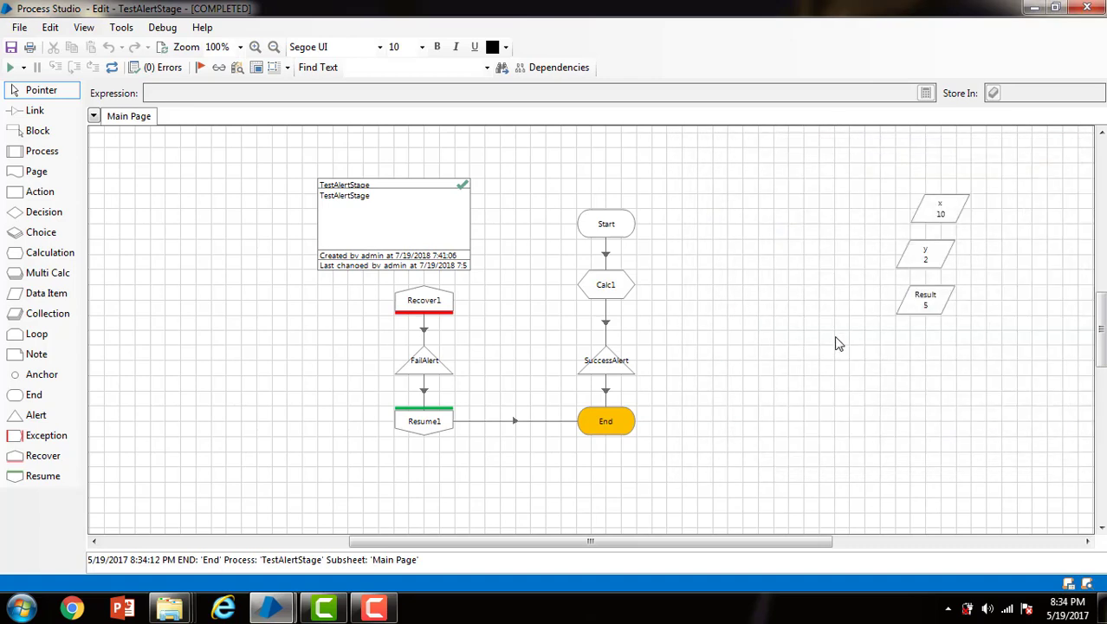
- Change the initial value of the data item y to 0
{"action": "double_click", "coordinate": [922, 253]}
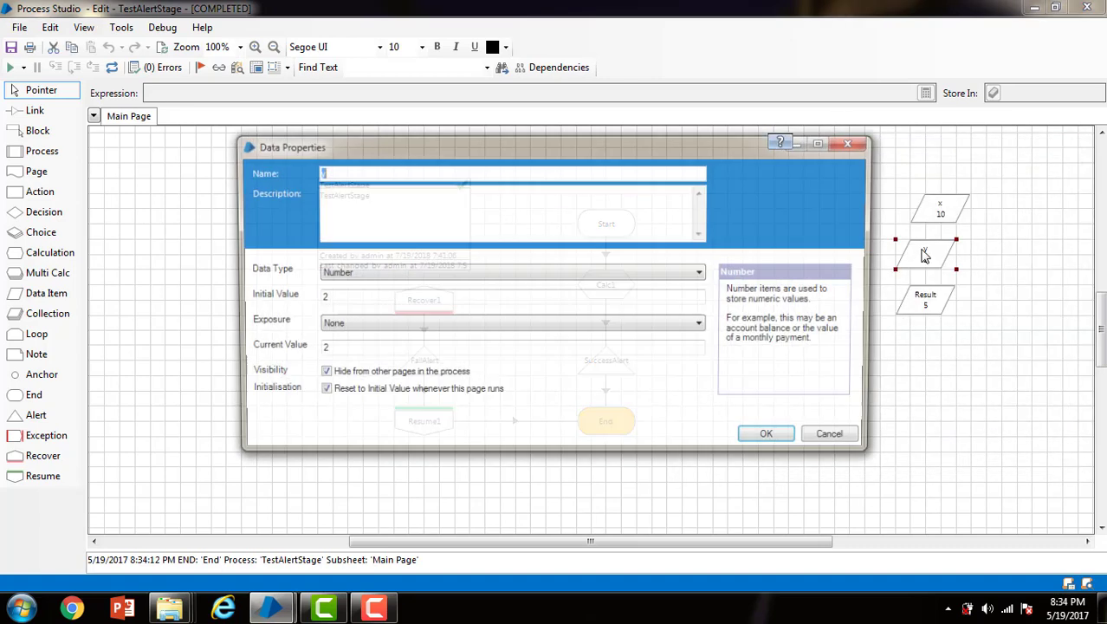
{"action": "double_click", "coordinate": [325, 298]}
{"action": "type", "text": "0"}
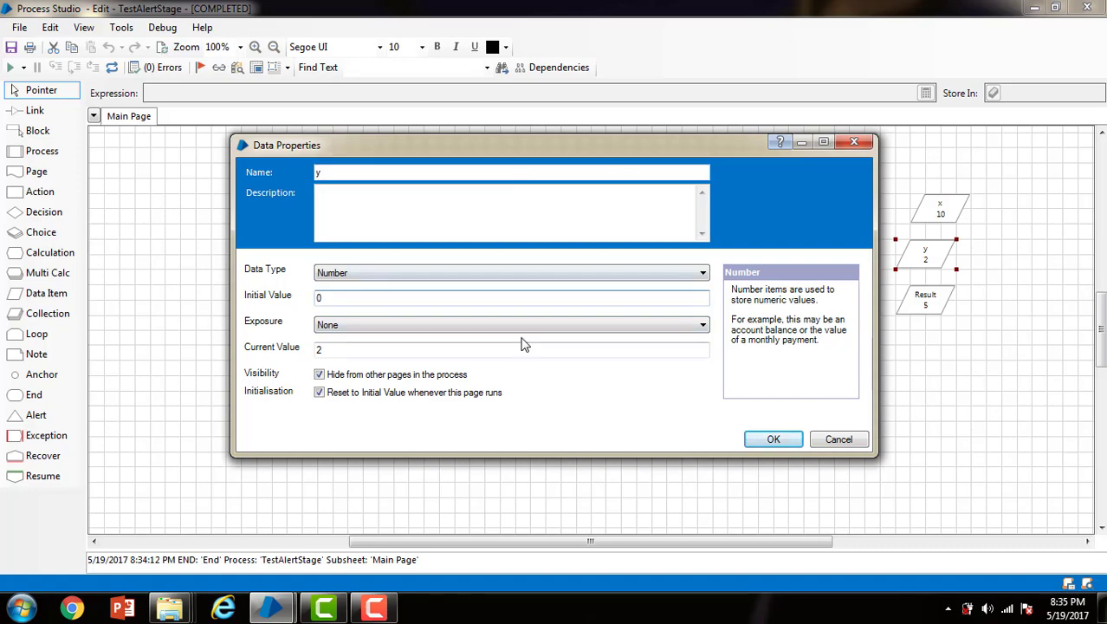
{"action": "left_click", "coordinate": [771, 439]}
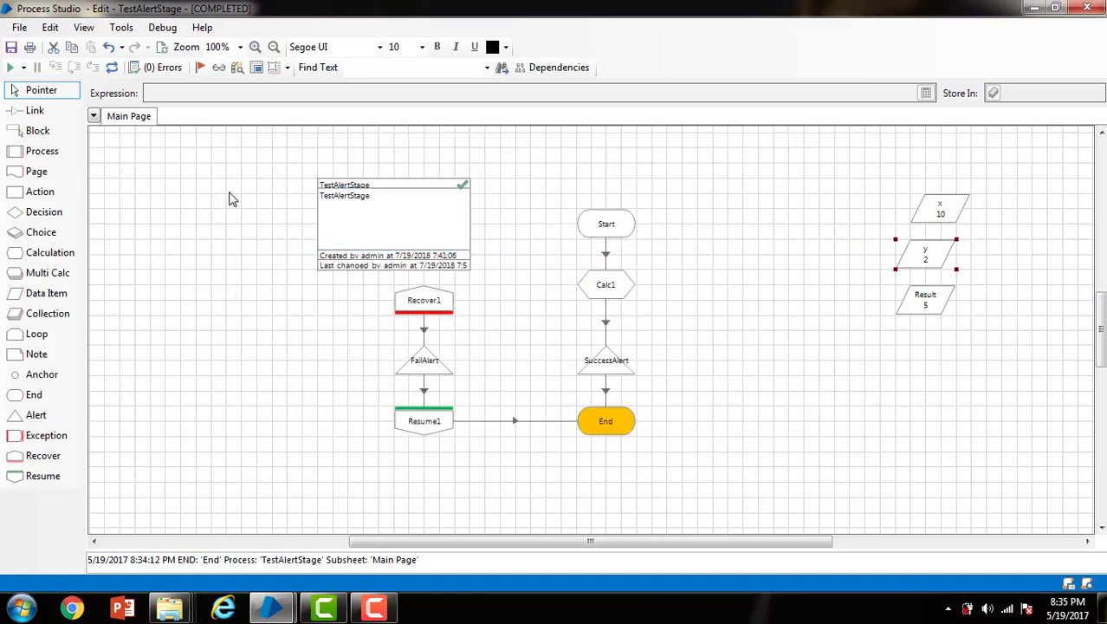
- Reset TestAlertStage and run it again, checking the pop-up alert and the admin user's alert history beside the flow
{"action": "left_click", "coordinate": [112, 69]}
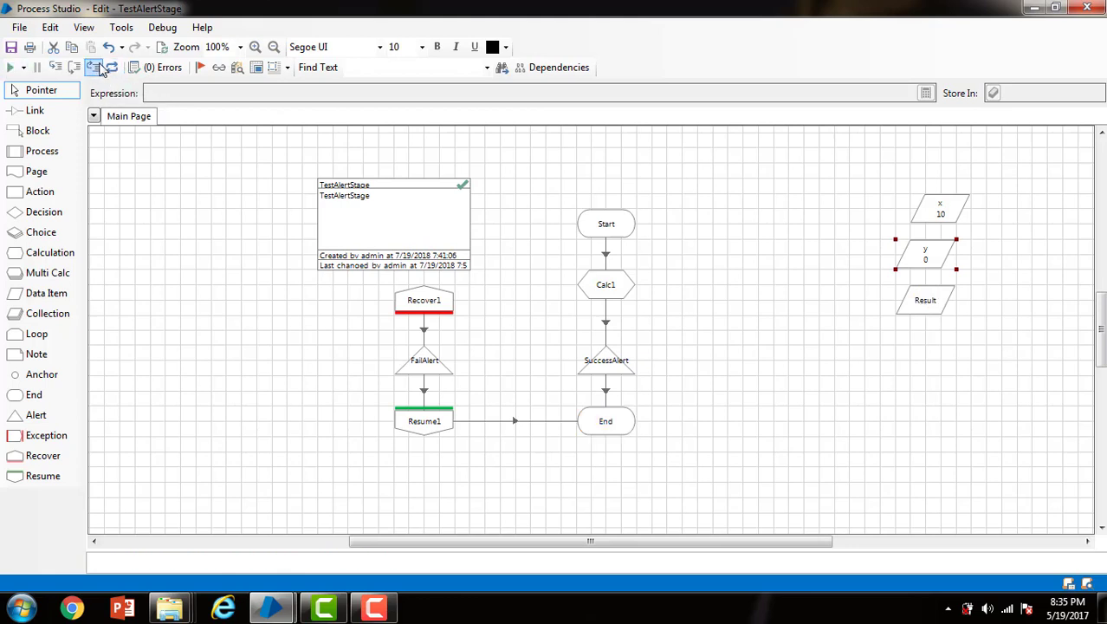
{"action": "left_click", "coordinate": [9, 67]}
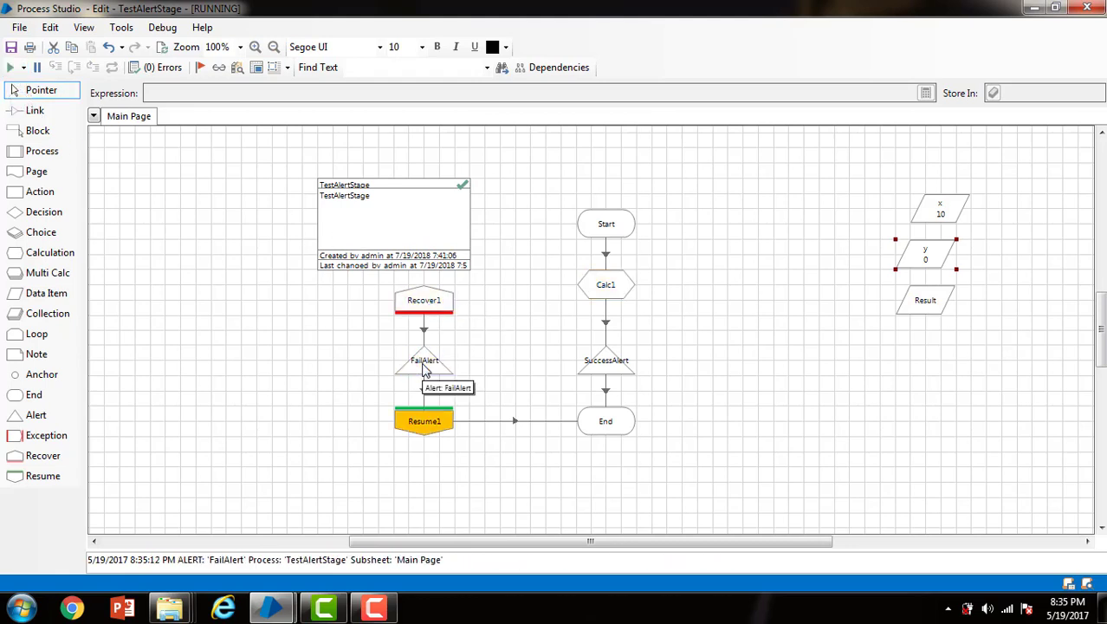
{"action": "left_click", "coordinate": [1012, 552]}
{"action": "left_click_drag", "start_coordinate": [514, 148], "coordinate": [816, 169]}
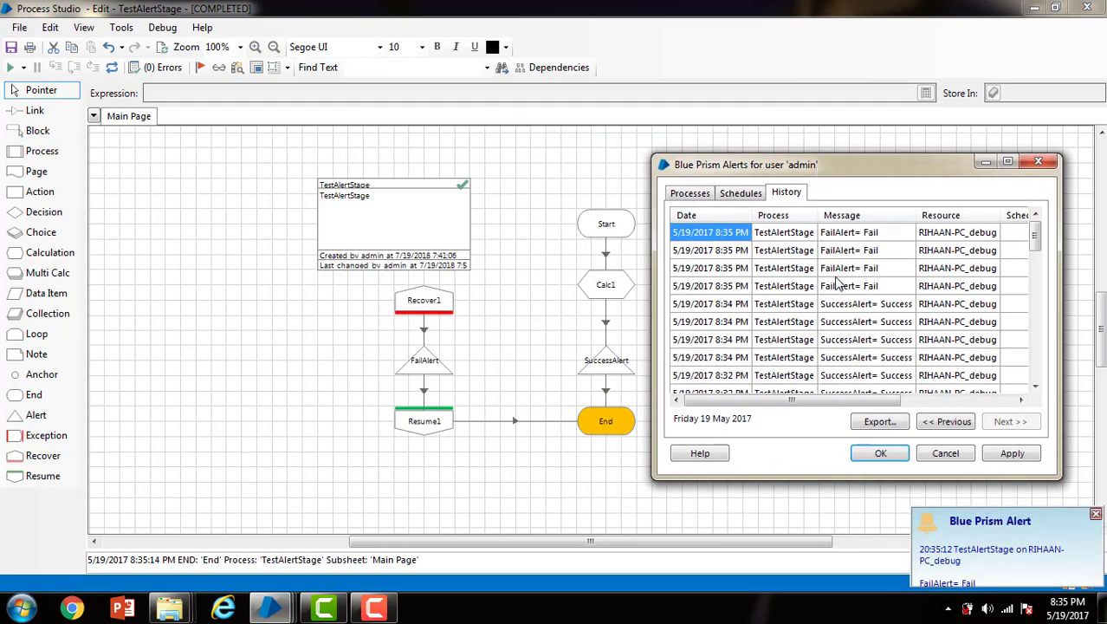
{"action": "left_click", "coordinate": [971, 524]}
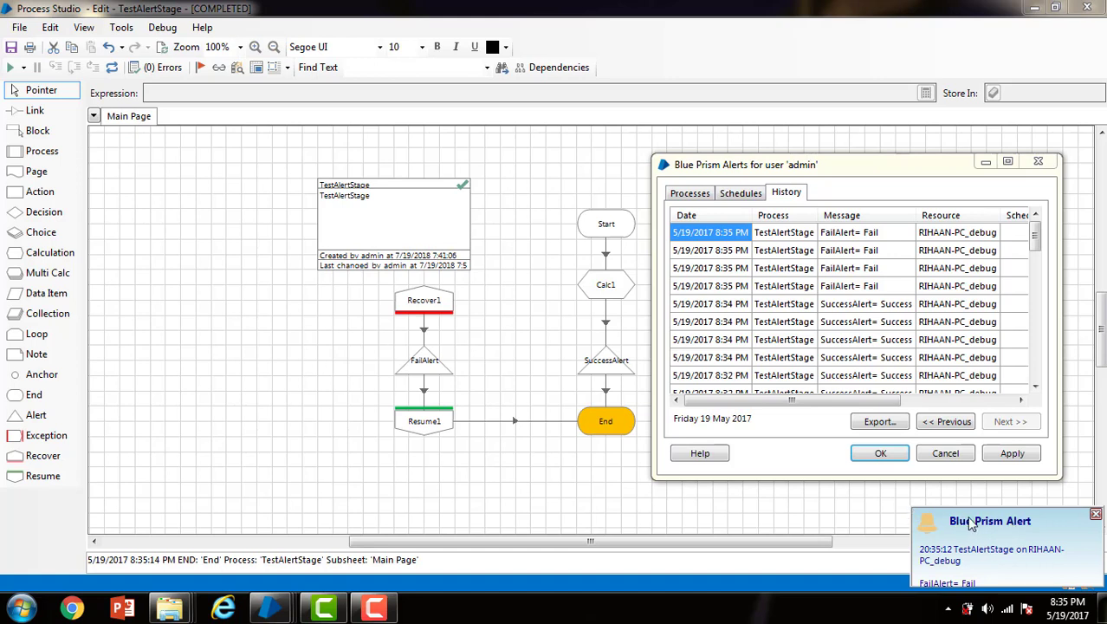